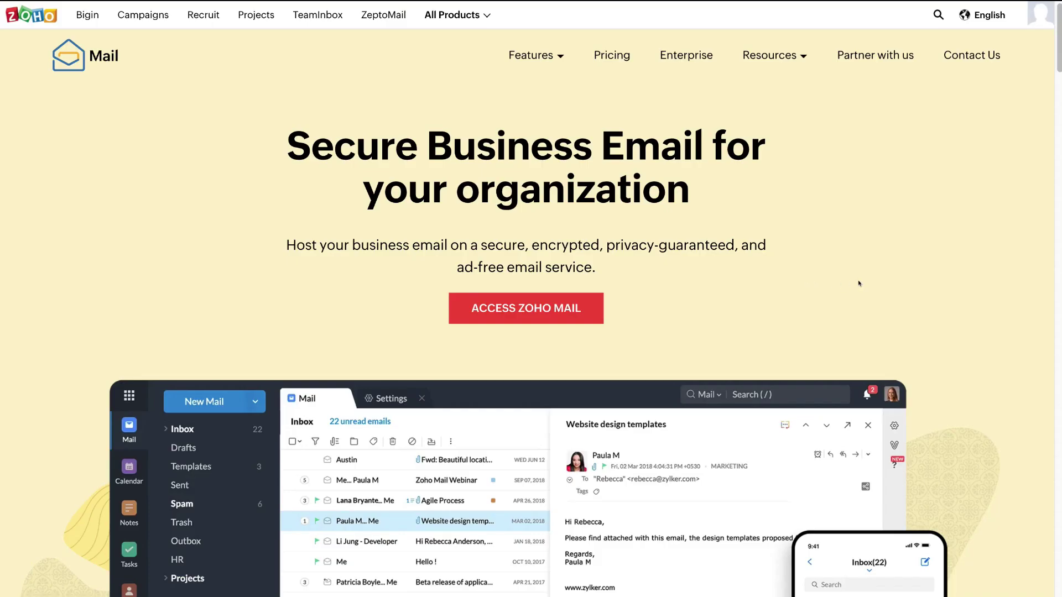
Step: Look over the Zoho Mail landing page and access the mailbox
{"action": "scroll", "coordinate": [1000, 376], "scroll_direction": "down", "scroll_amount": 5}
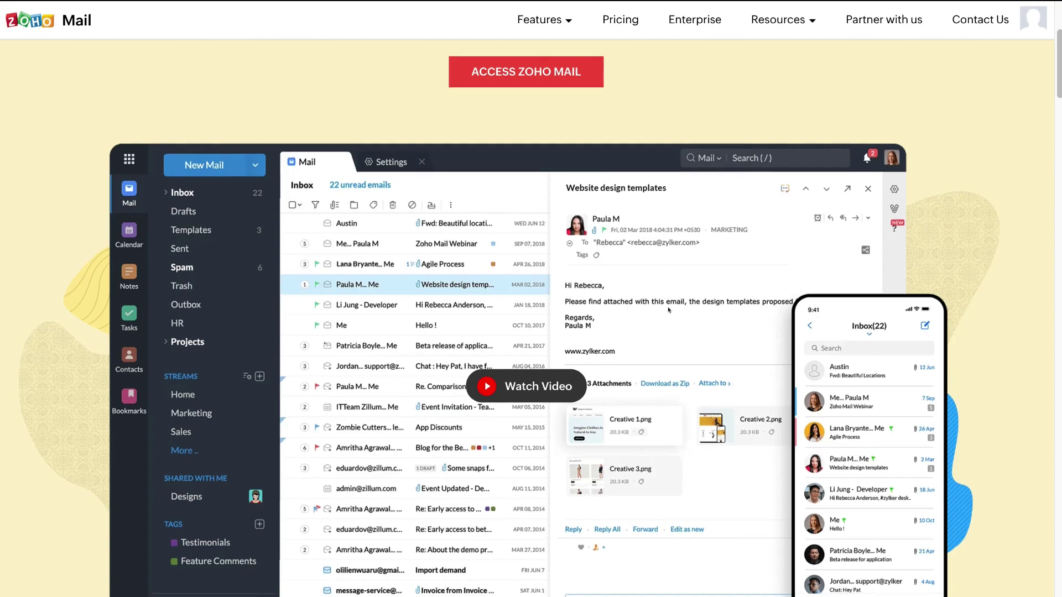
{"action": "scroll", "coordinate": [636, 308], "scroll_direction": "up", "scroll_amount": 5}
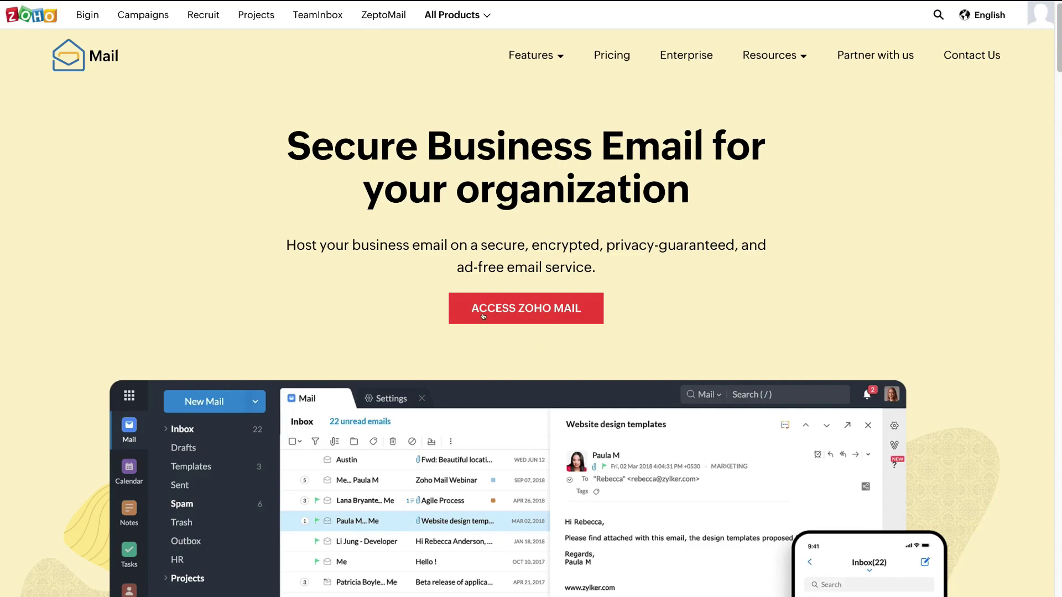
{"action": "left_click", "coordinate": [536, 315]}
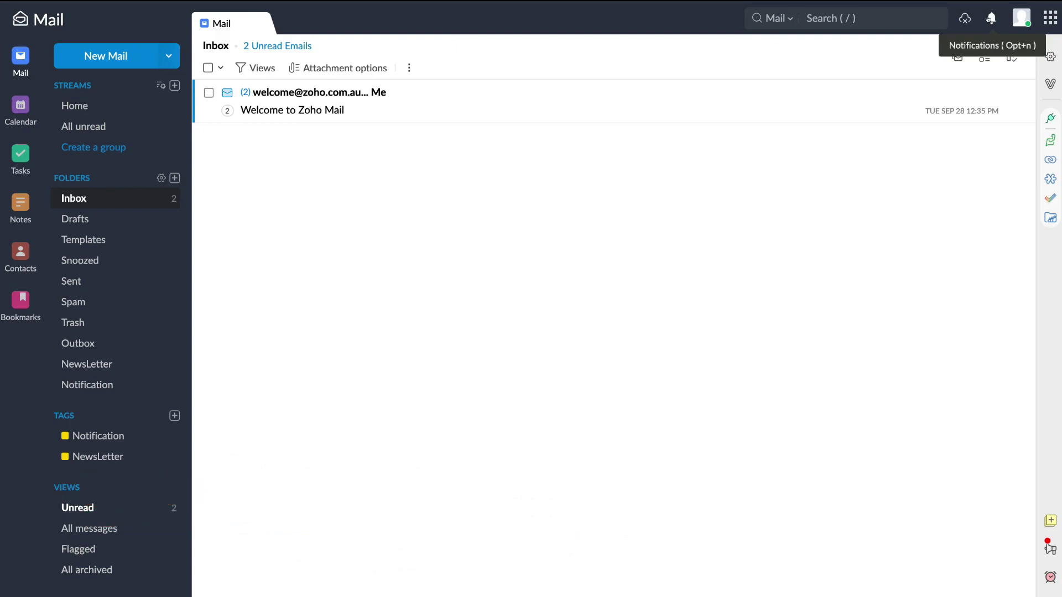
Step: Browse the list of all Zoho apps from Sales & Marketing down to Human Resources, and close it
{"action": "left_click", "coordinate": [1049, 18]}
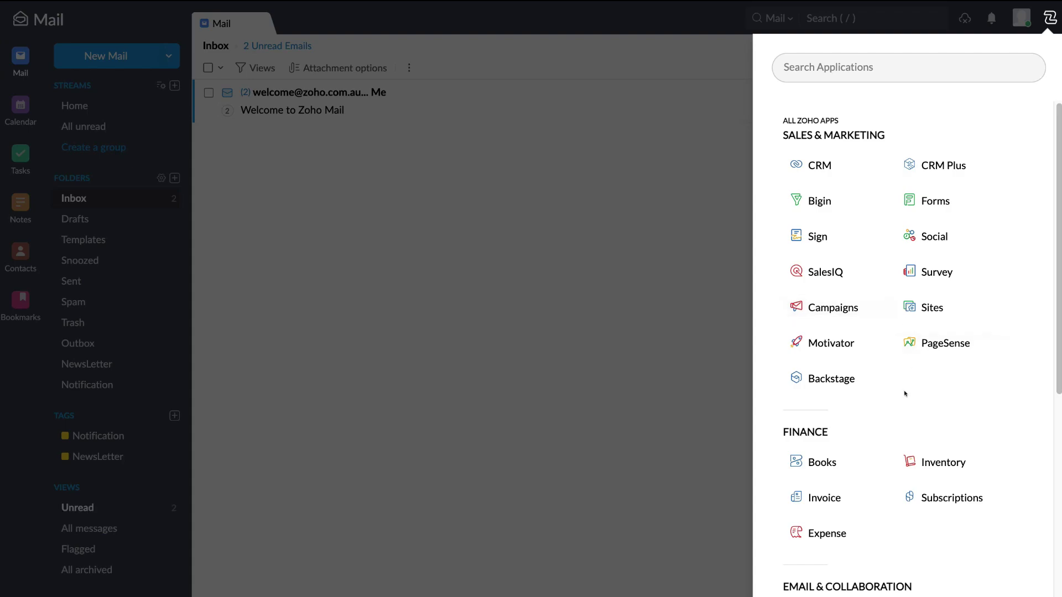
{"action": "scroll", "coordinate": [905, 394], "scroll_direction": "down", "scroll_amount": 1}
{"action": "scroll", "coordinate": [905, 393], "scroll_direction": "down", "scroll_amount": 5}
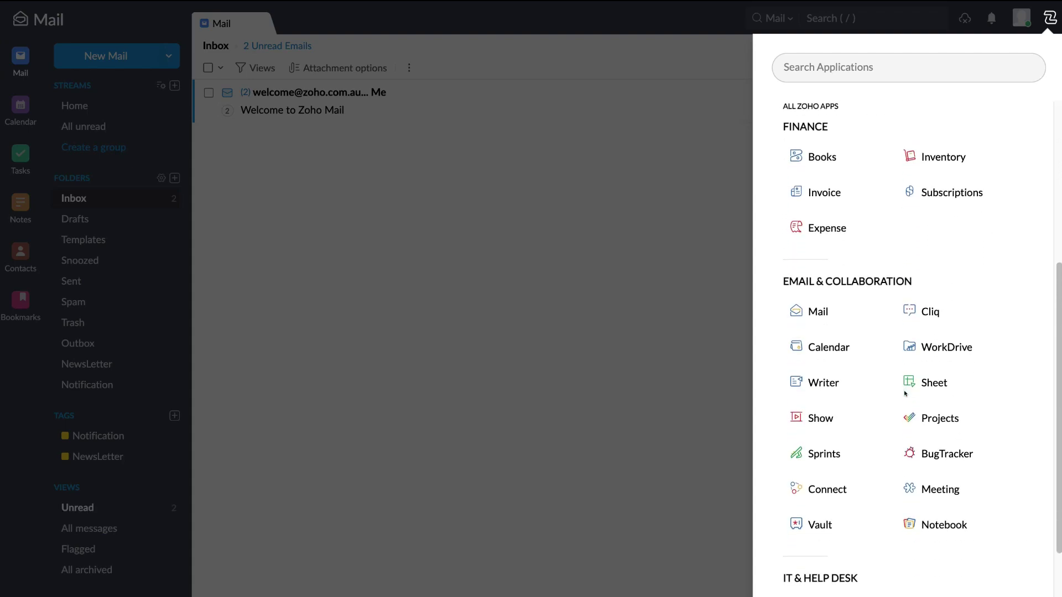
{"action": "scroll", "coordinate": [905, 393], "scroll_direction": "down", "scroll_amount": 2}
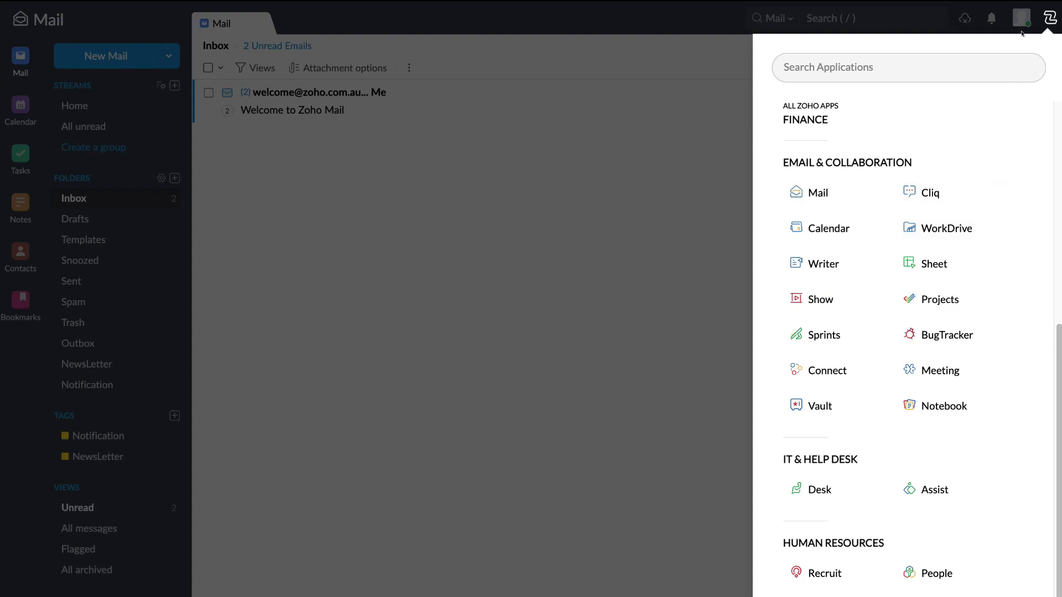
{"action": "left_click", "coordinate": [1047, 19]}
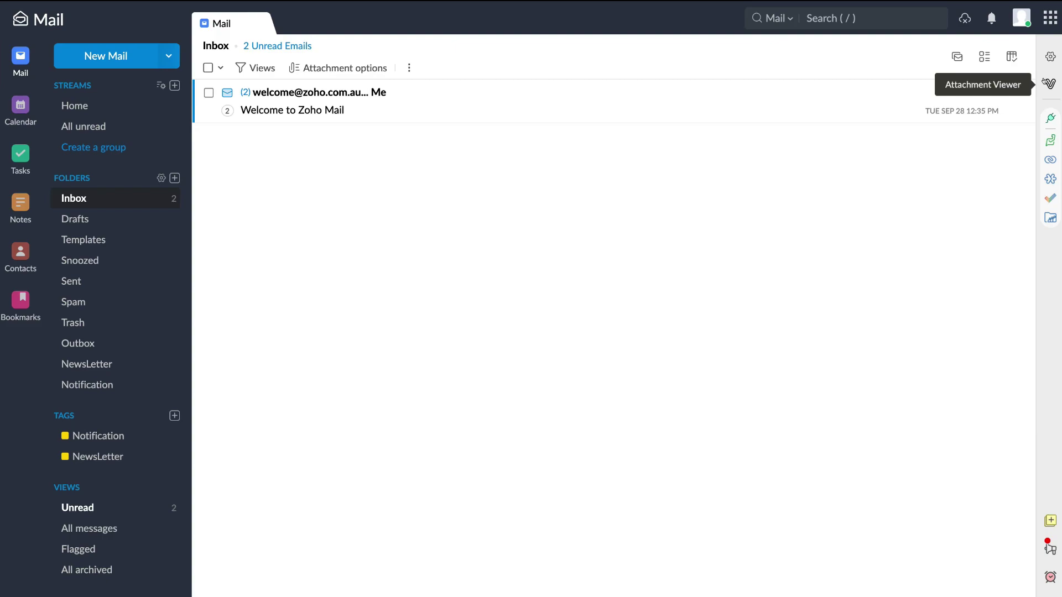
Step: View the mail settings and the attachment viewer in separate tabs, switch between them and the inbox, and close both
{"action": "left_click", "coordinate": [1049, 57]}
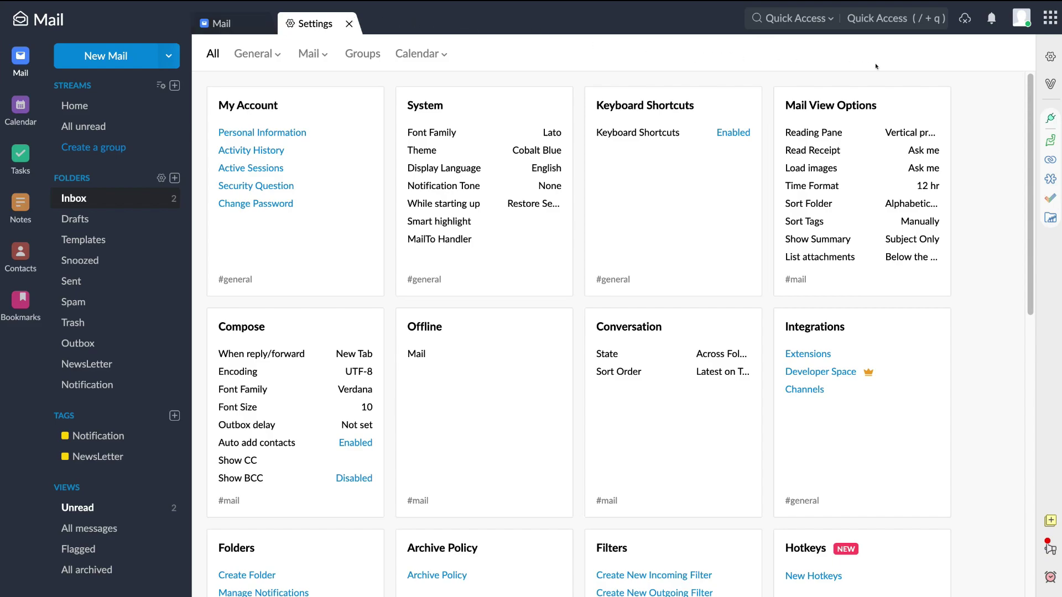
{"action": "left_click", "coordinate": [1049, 83]}
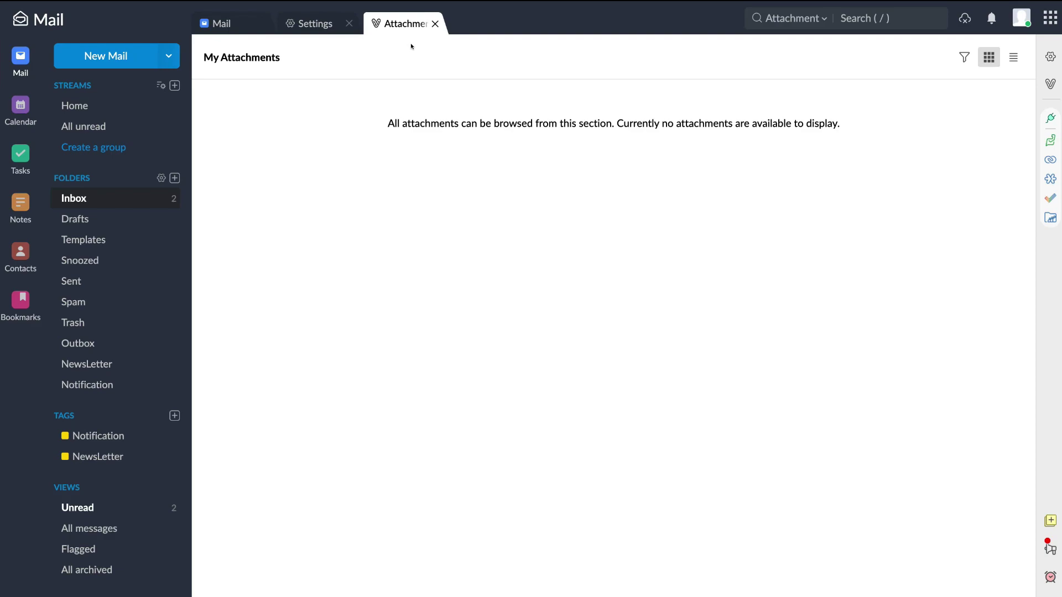
{"action": "left_click", "coordinate": [319, 26]}
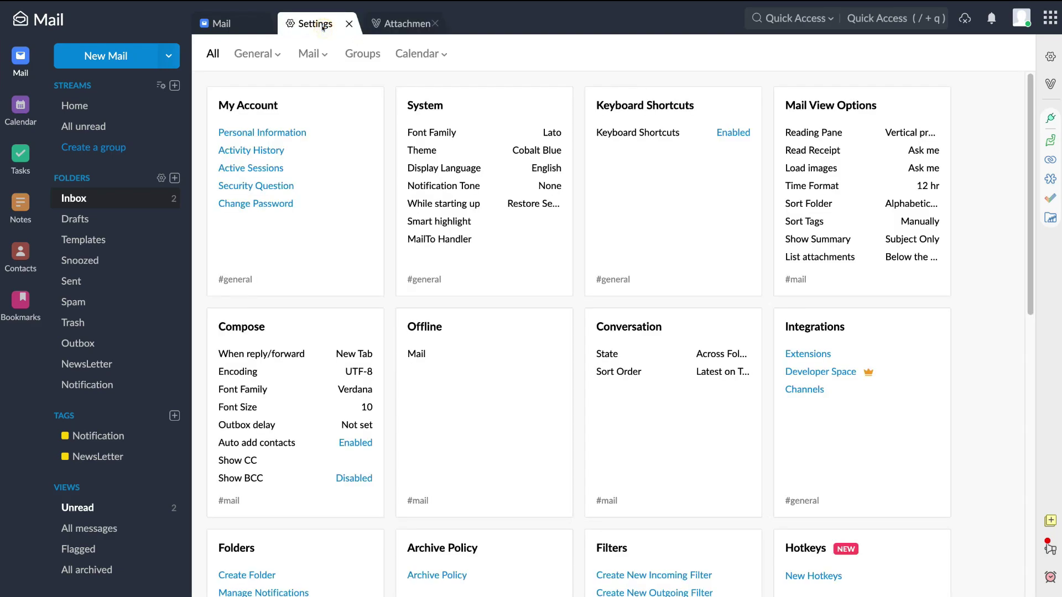
{"action": "left_click", "coordinate": [247, 25]}
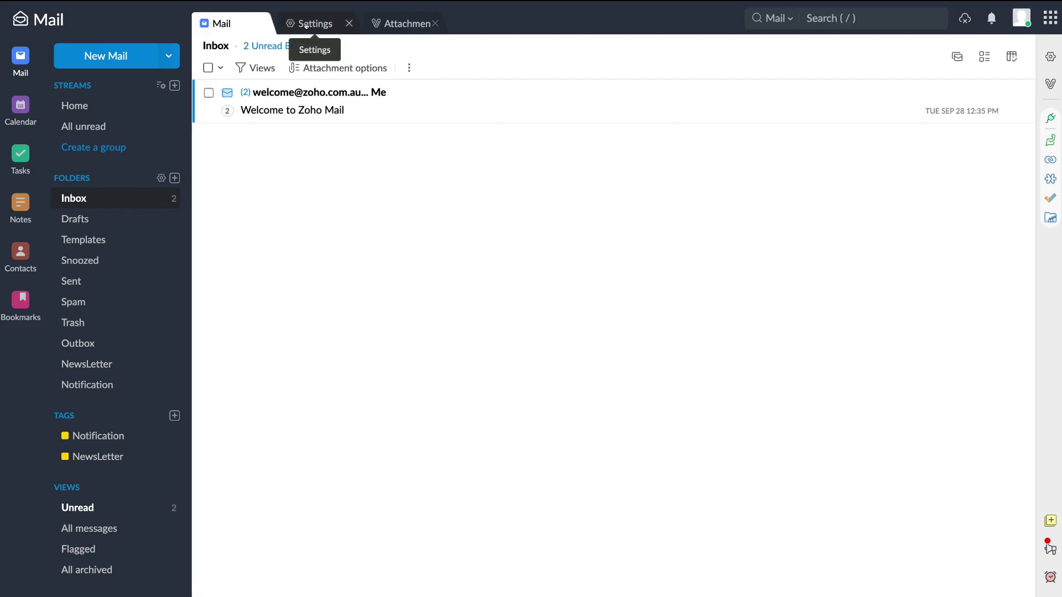
{"action": "left_click", "coordinate": [434, 23]}
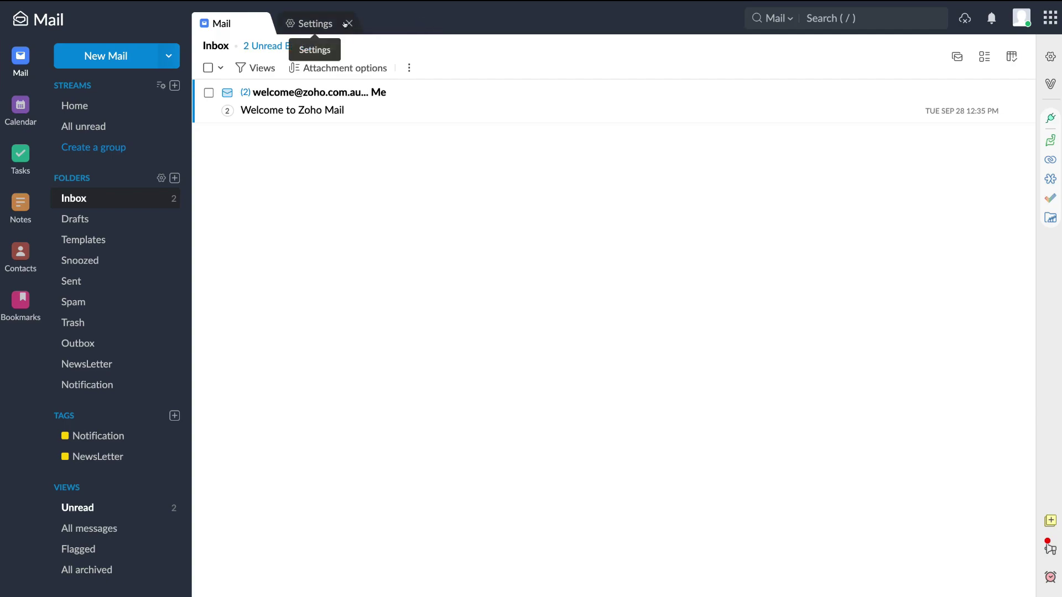
{"action": "left_click", "coordinate": [311, 23]}
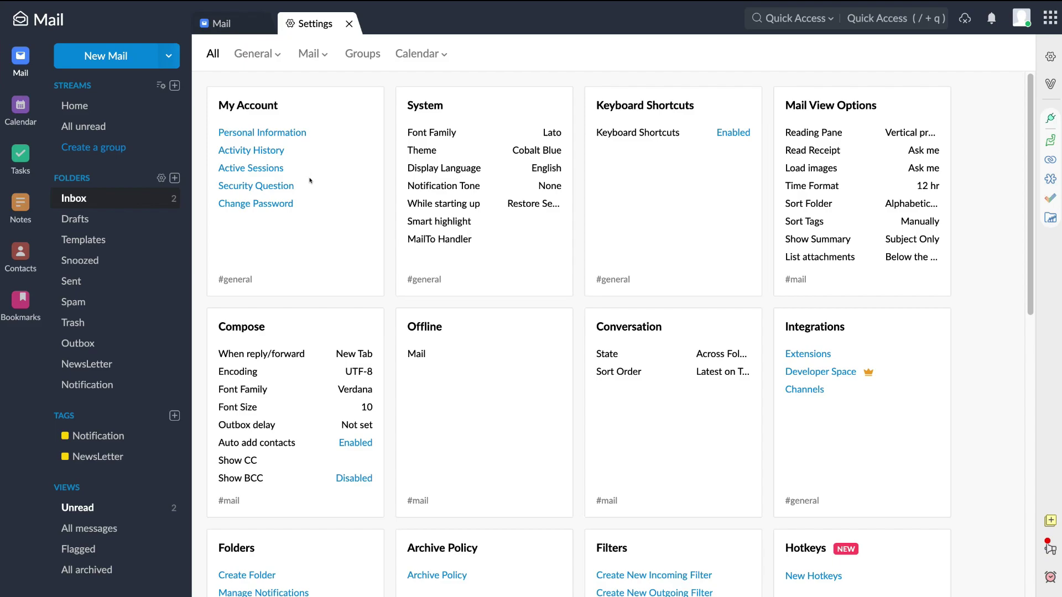
{"action": "left_click", "coordinate": [350, 24]}
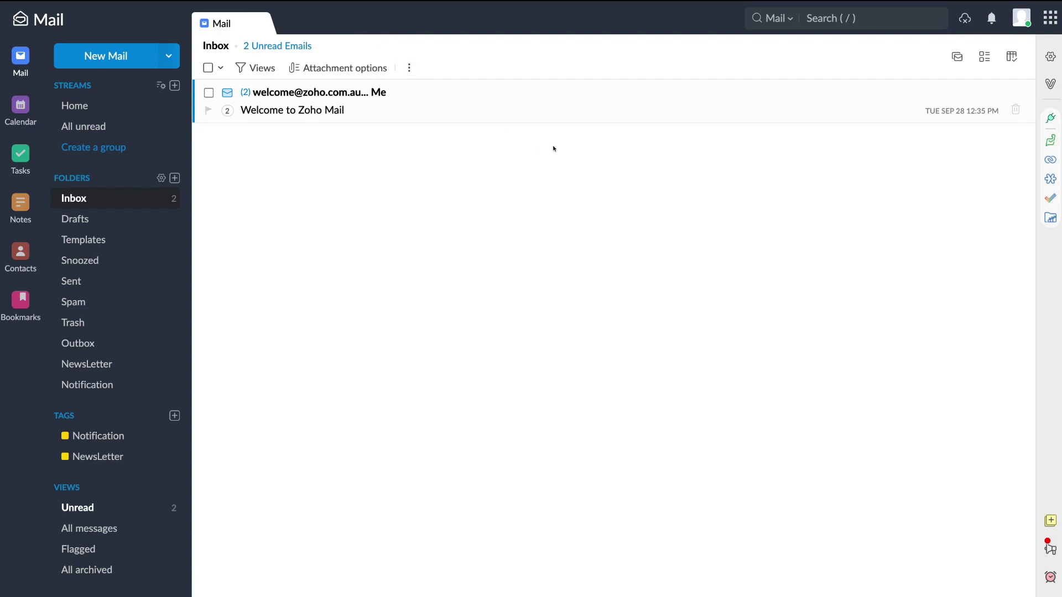
Step: Show and hide the Extensions list, and remove the blank sticky note from the inbox
{"action": "left_click", "coordinate": [1049, 117]}
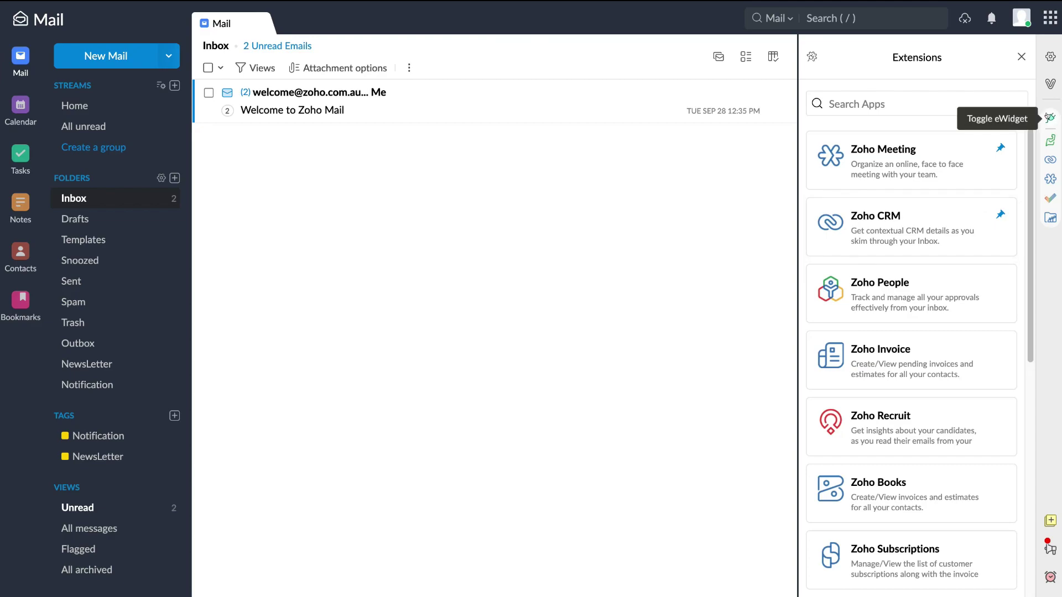
{"action": "left_click", "coordinate": [1046, 116]}
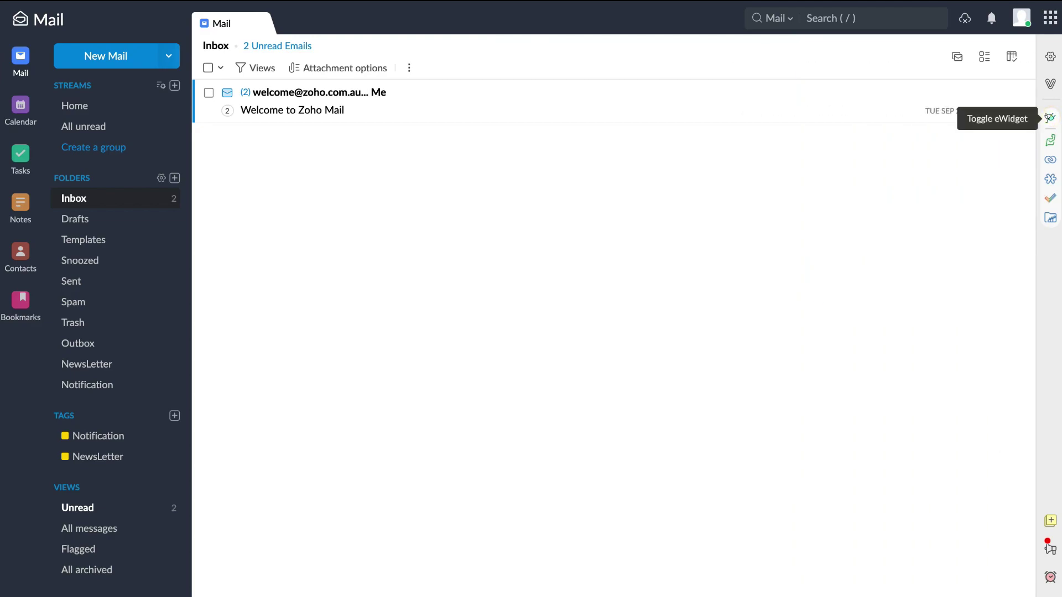
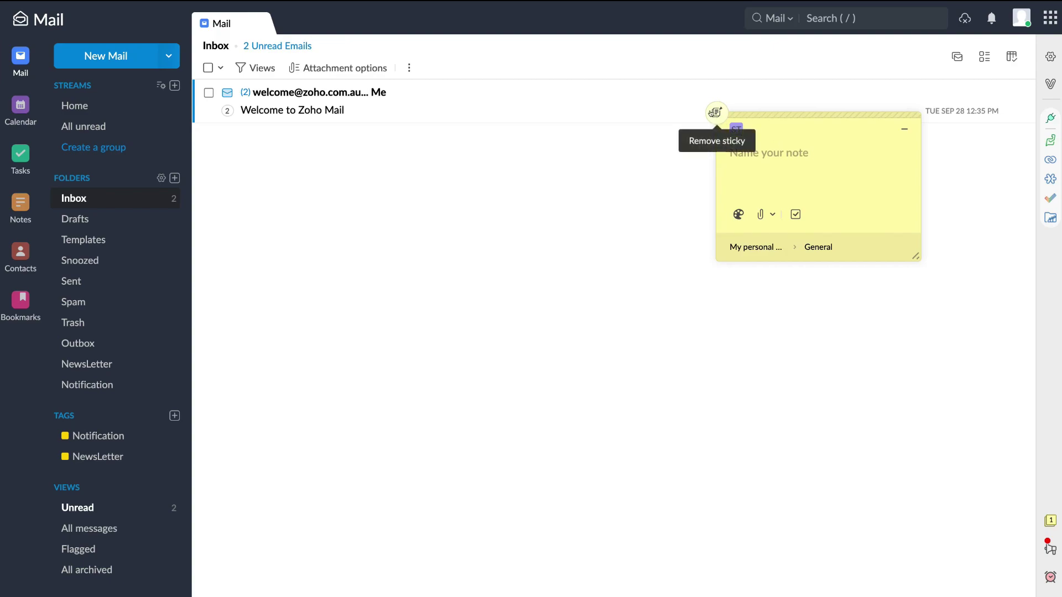
{"action": "left_click", "coordinate": [713, 113]}
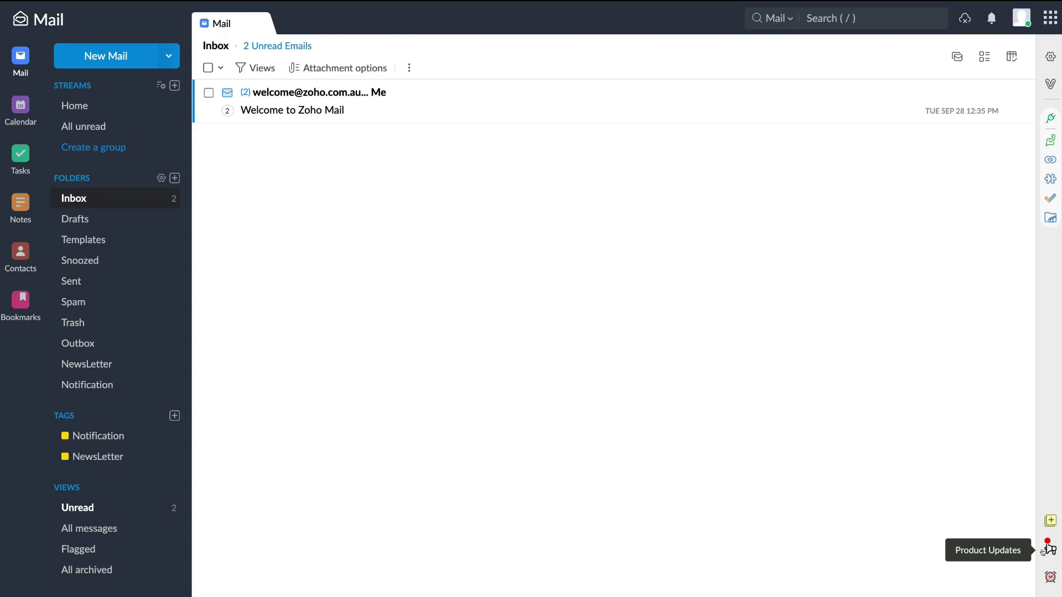
Step: View the Reminders and close them, and look over the remaining side tools down to Send Feedback
{"action": "left_click", "coordinate": [1045, 579]}
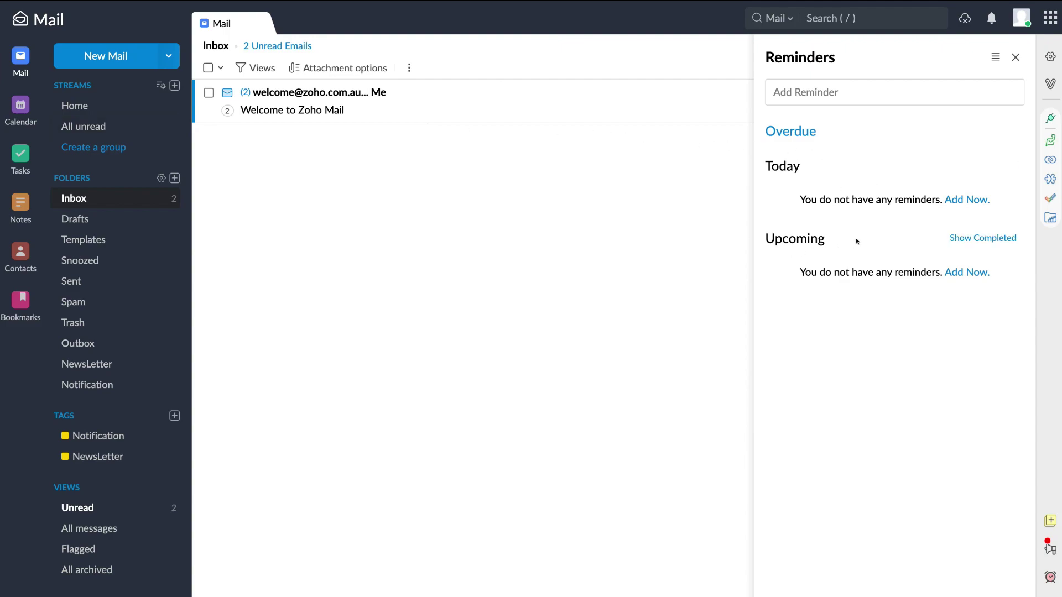
{"action": "left_click", "coordinate": [1016, 57]}
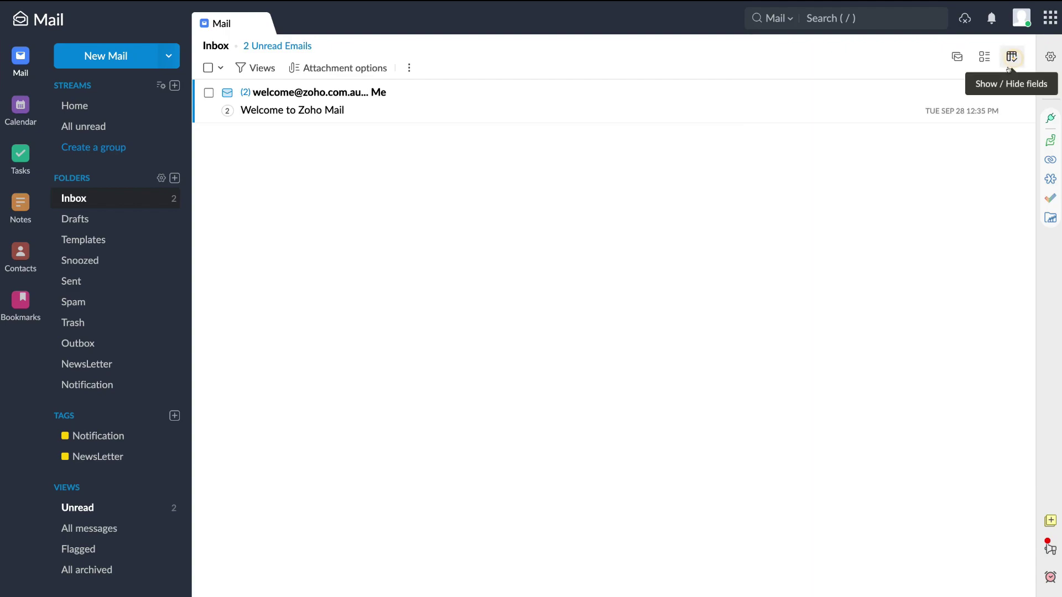
{"action": "scroll", "coordinate": [1049, 538], "scroll_direction": "down", "scroll_amount": 2}
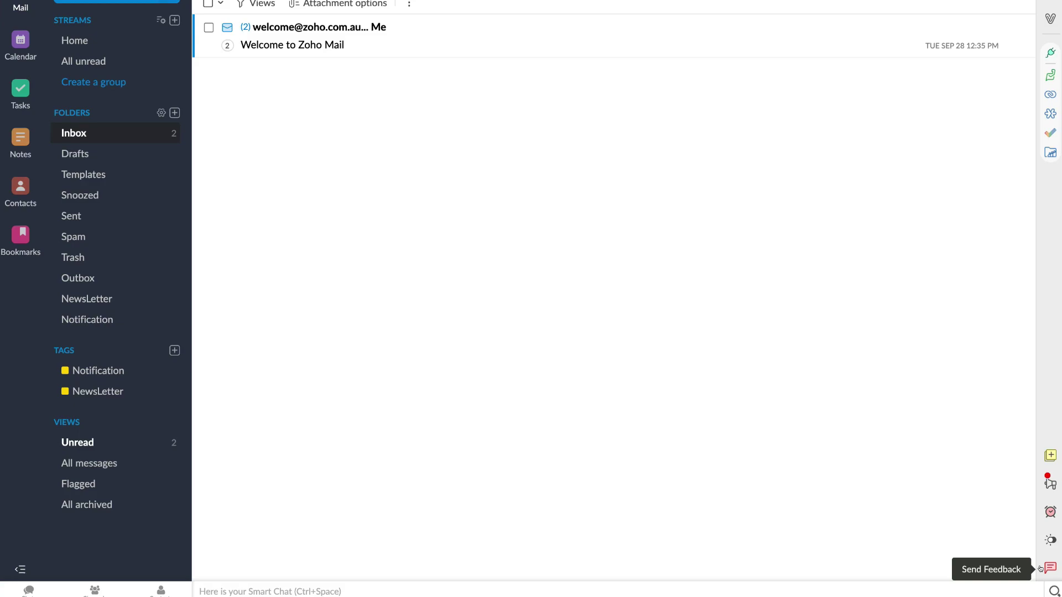
{"action": "scroll", "coordinate": [1040, 569], "scroll_direction": "up", "scroll_amount": 2}
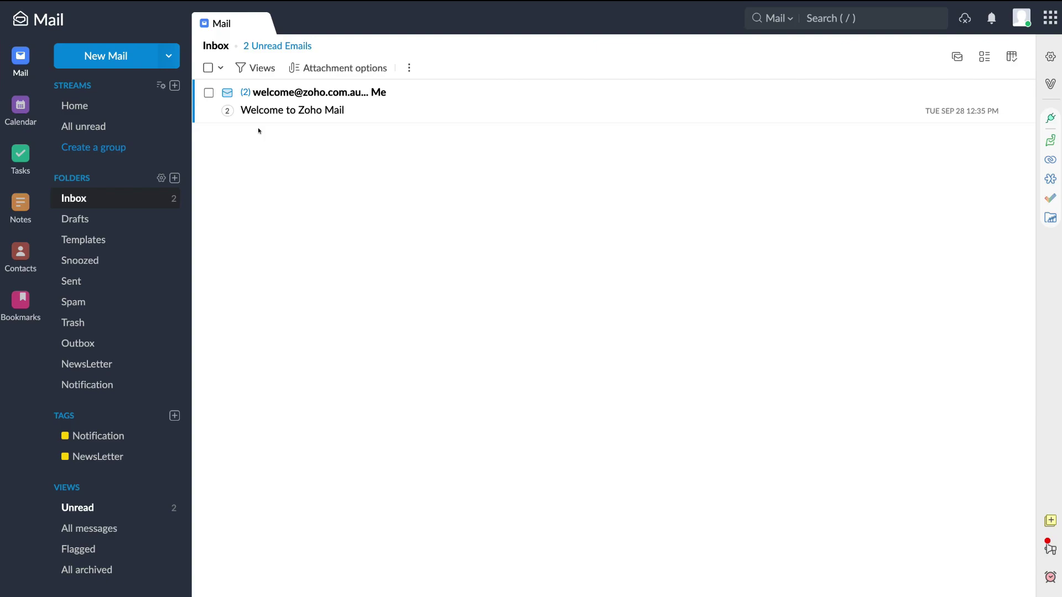
Step: Open the Welcome to Zoho Mail conversation for reading and close it
{"action": "left_click", "coordinate": [279, 100]}
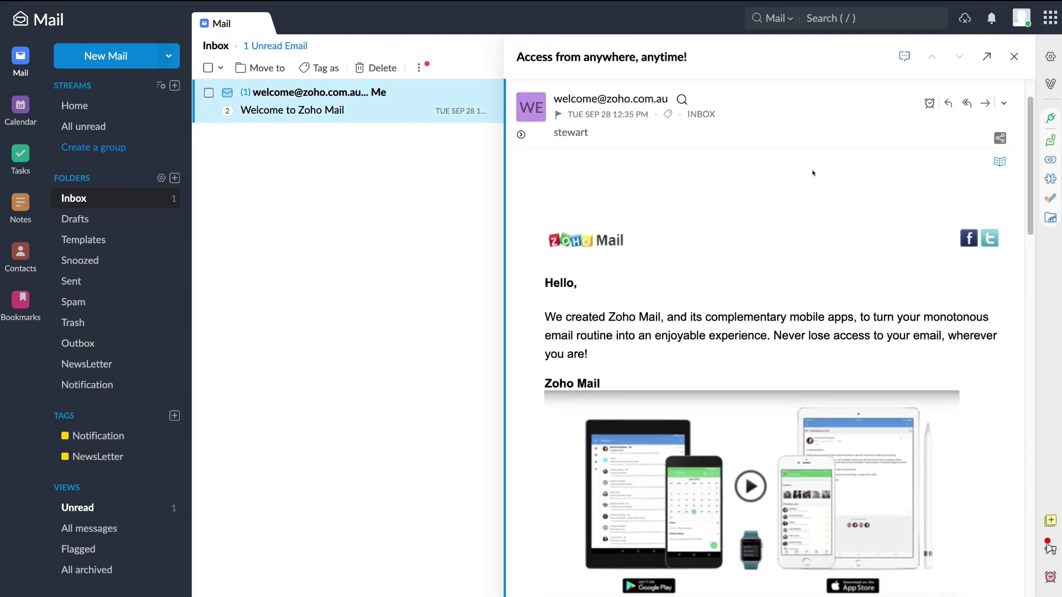
{"action": "left_click", "coordinate": [1014, 59]}
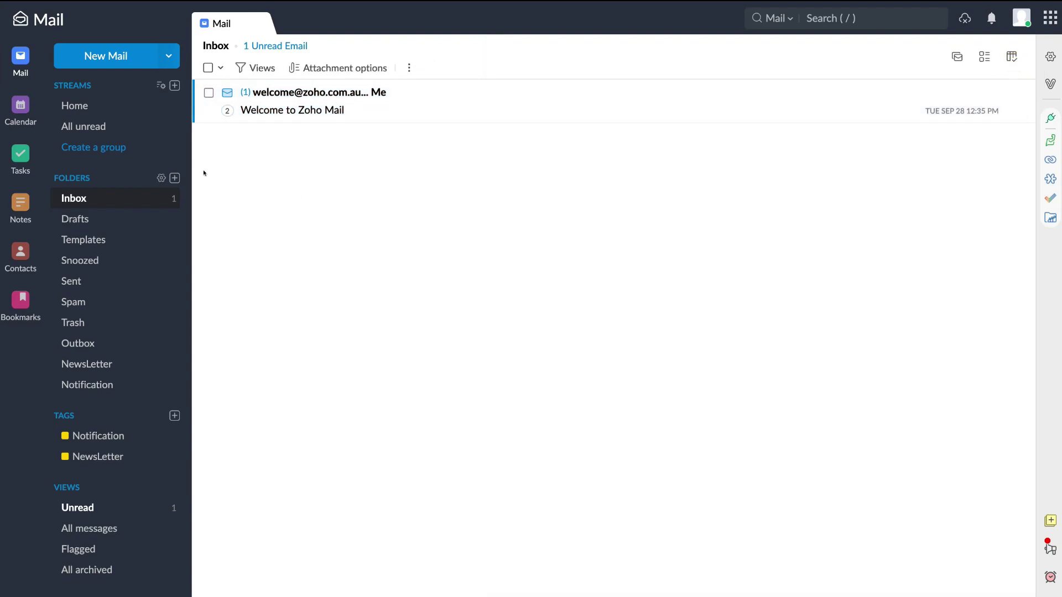
Step: Start two blank email drafts in separate tabs
{"action": "left_click", "coordinate": [114, 59]}
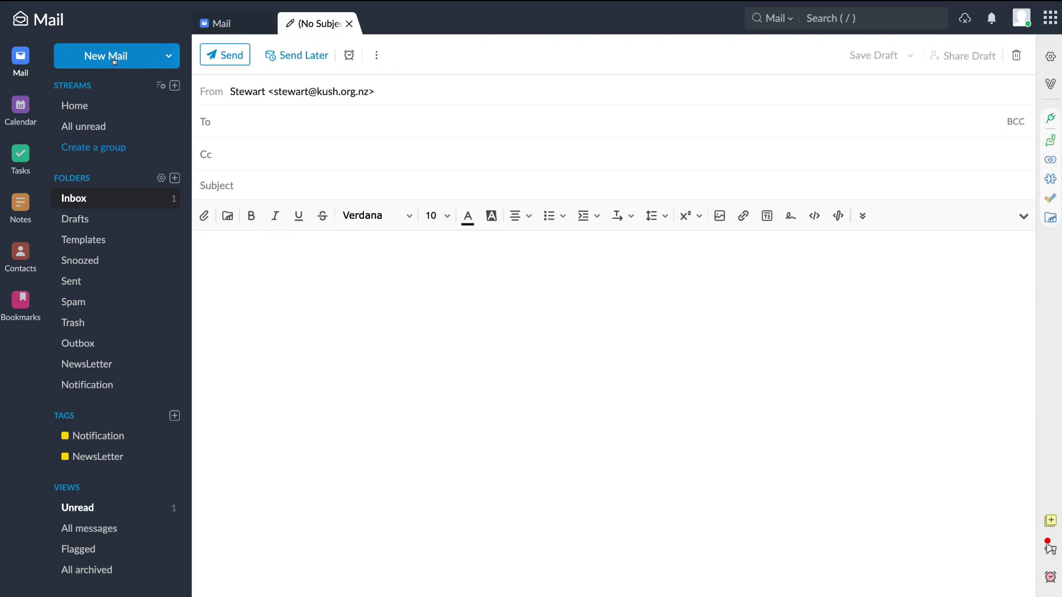
{"action": "left_click", "coordinate": [228, 132]}
{"action": "left_click", "coordinate": [259, 180]}
{"action": "left_click", "coordinate": [252, 255]}
{"action": "left_click", "coordinate": [105, 56]}
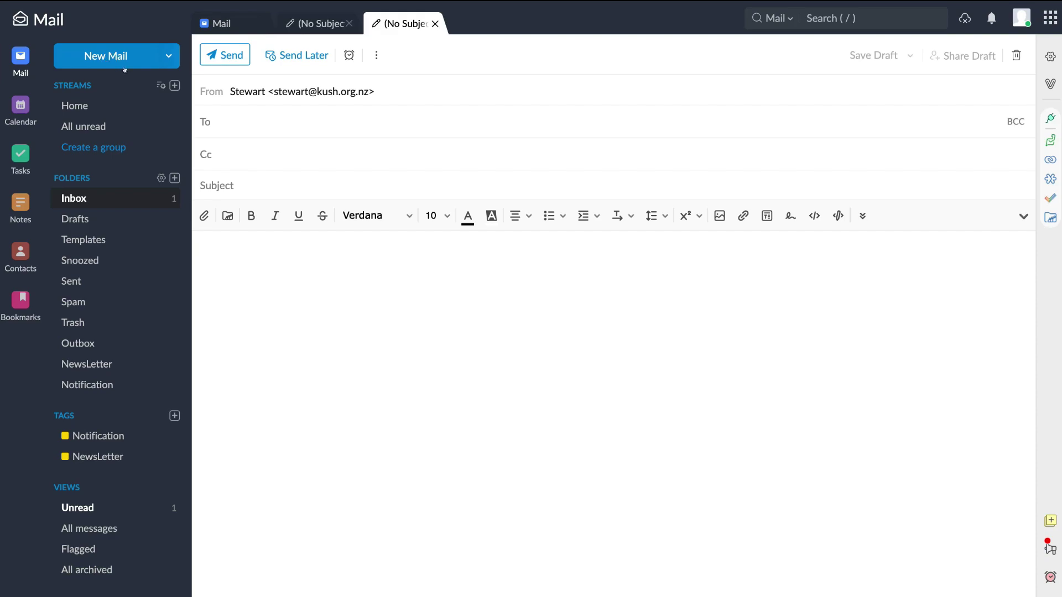
Step: Switch between the inbox and the two blank drafts, and close both drafts
{"action": "left_click", "coordinate": [235, 25]}
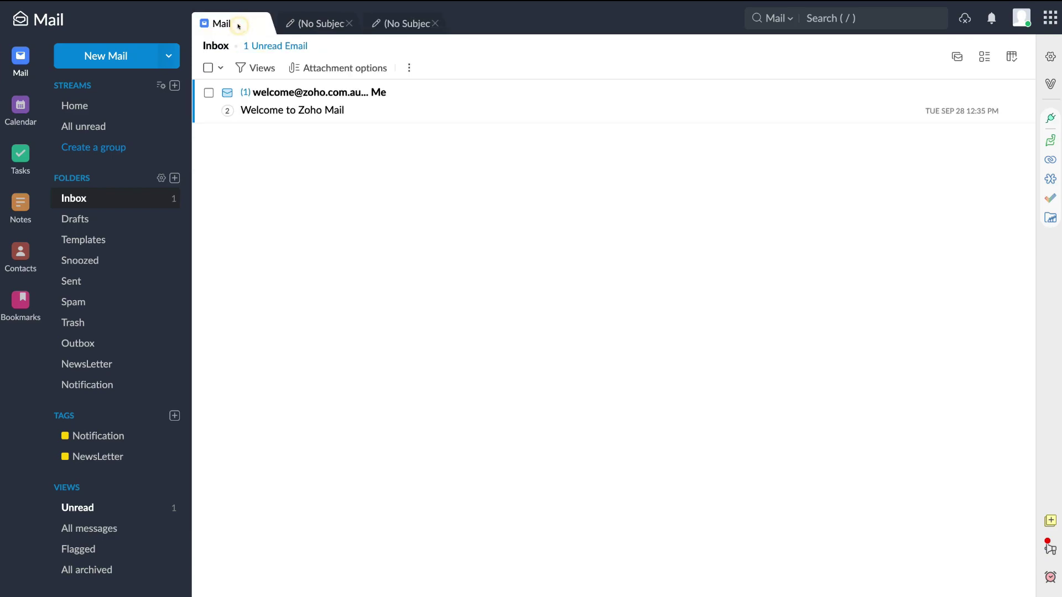
{"action": "left_click", "coordinate": [306, 25]}
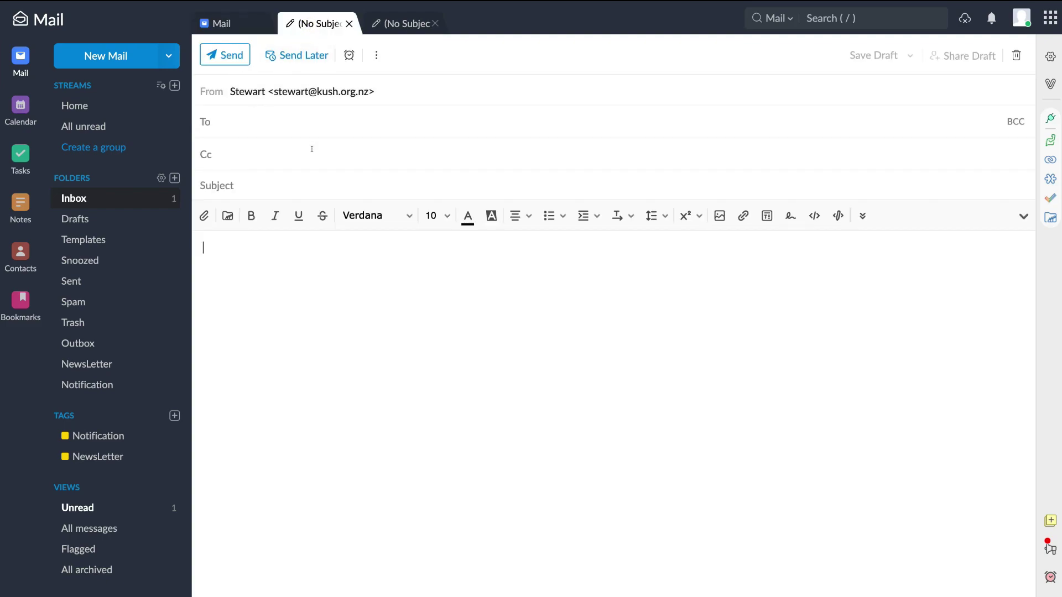
{"action": "left_click", "coordinate": [393, 20]}
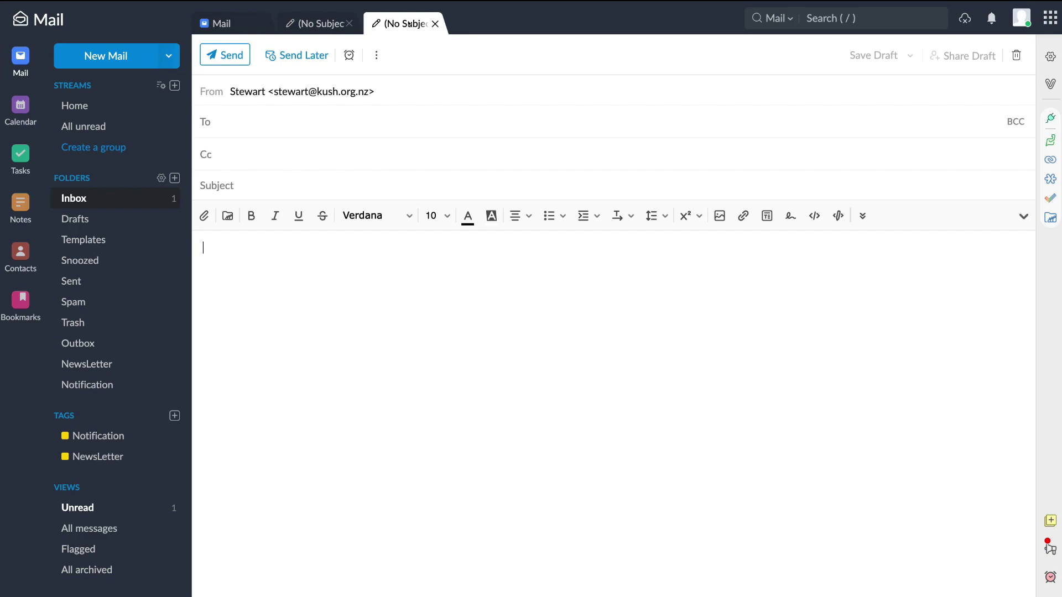
{"action": "left_click", "coordinate": [434, 23]}
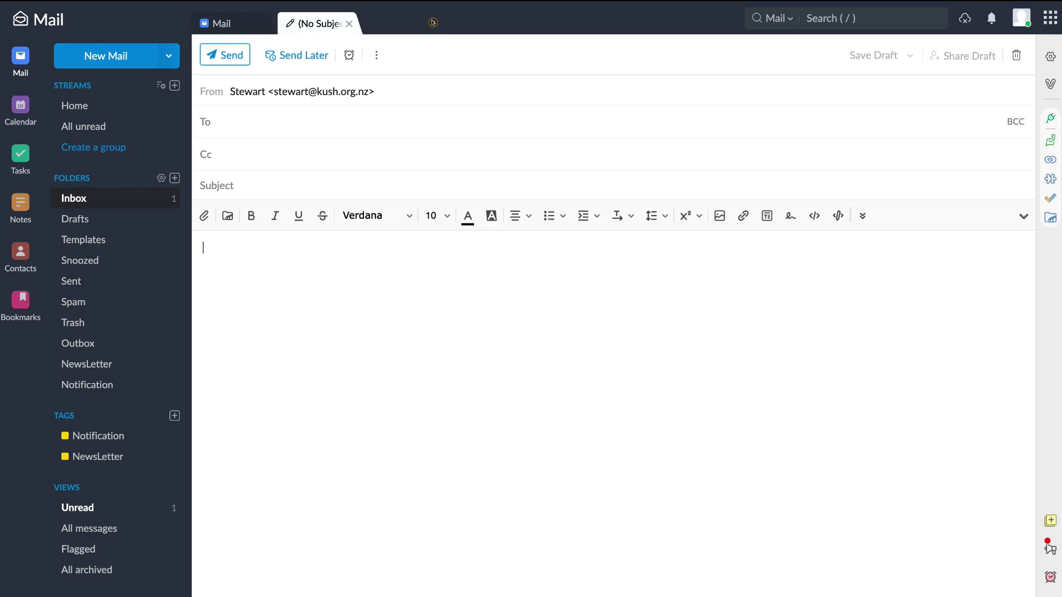
{"action": "left_click", "coordinate": [348, 25]}
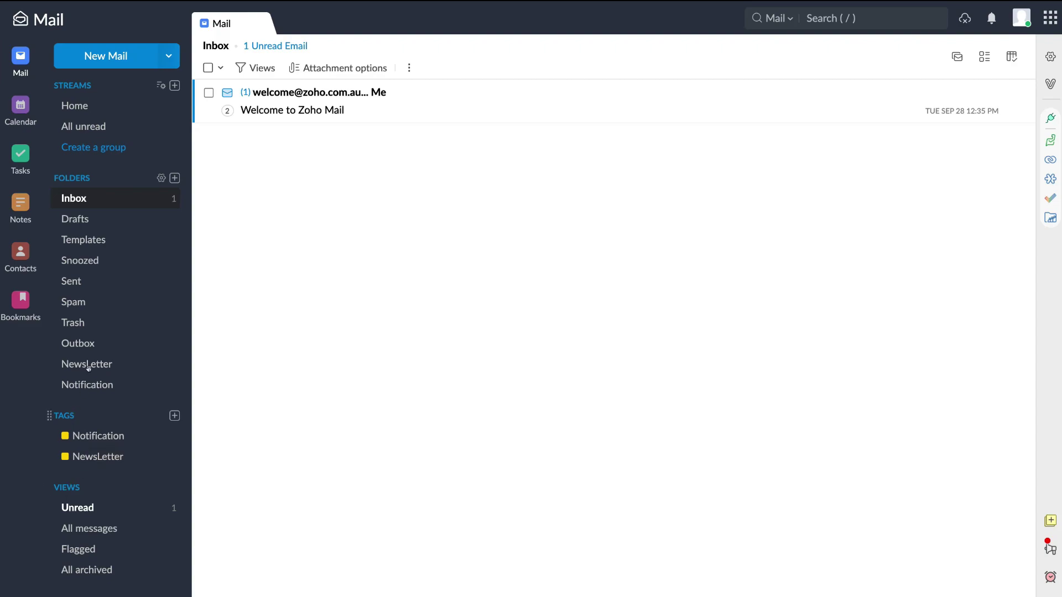
Step: Reorder the mailbox sections so that Folders sits below Tags and Views
{"action": "left_click", "coordinate": [44, 174]}
{"action": "mouse_move", "coordinate": [44, 174]}
{"action": "left_mouse_down"}
{"action": "mouse_move", "coordinate": [48, 186]}
{"action": "mouse_move", "coordinate": [52, 72]}
{"action": "mouse_move", "coordinate": [57, 182]}
{"action": "mouse_move", "coordinate": [61, 171]}
{"action": "left_mouse_up"}
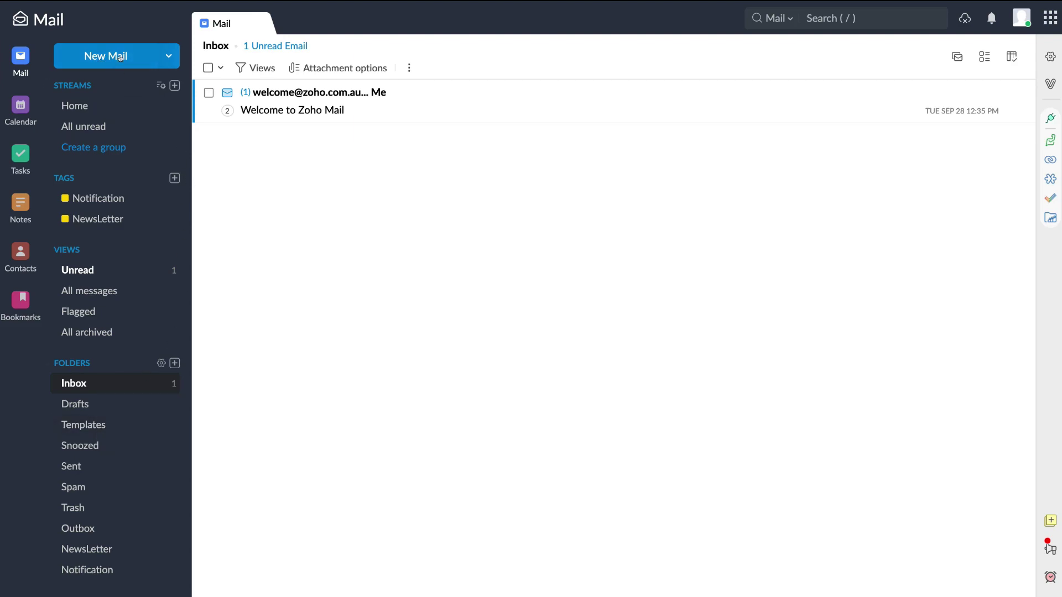
Step: Create the calendar event Monday Meeting on 04/10/2021, 01:00–01:30 pm, repeating weekly on Mon & Tue, location office, description Weekly meeting, with a 15-minute email reminder
{"action": "left_click", "coordinate": [168, 56]}
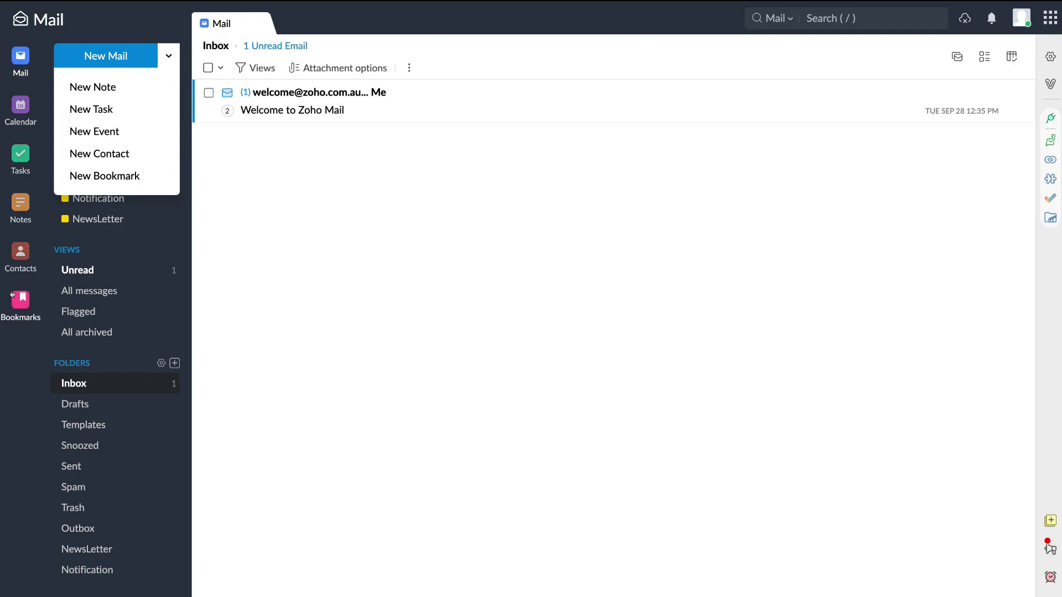
{"action": "left_click", "coordinate": [21, 105]}
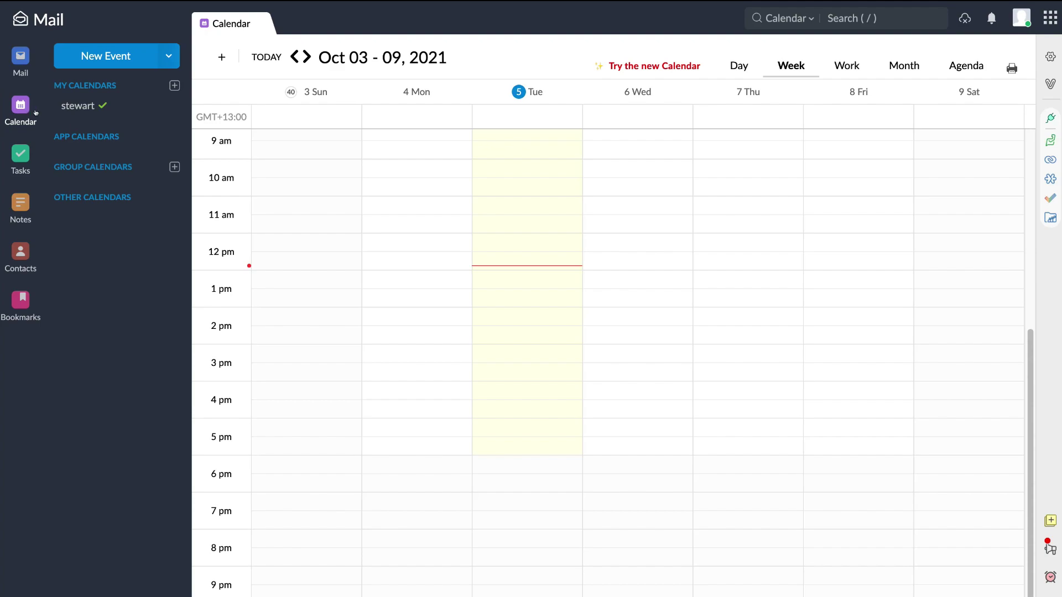
{"action": "left_click", "coordinate": [98, 57]}
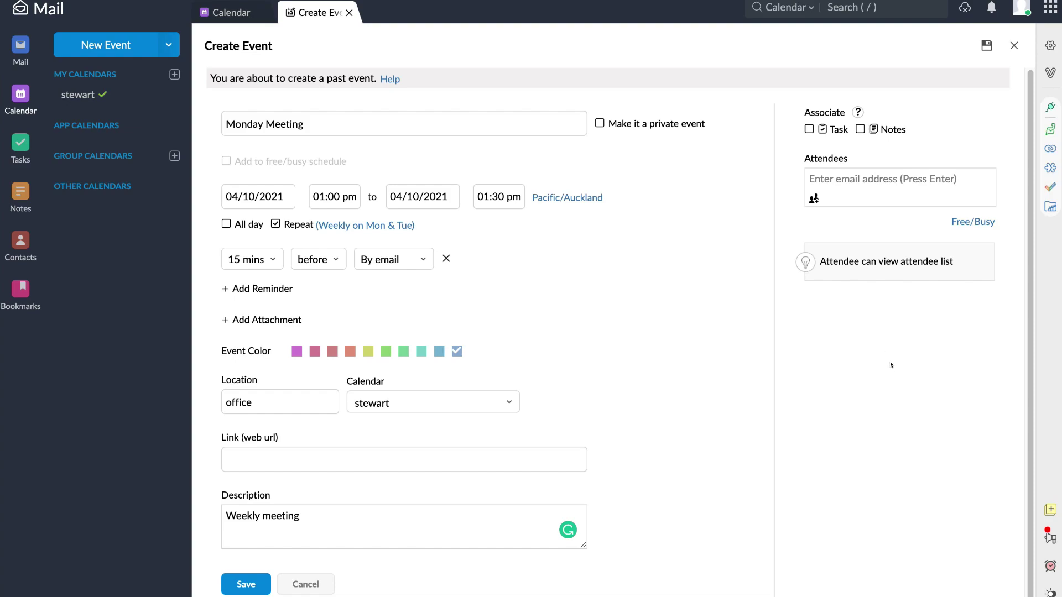
{"action": "left_click", "coordinate": [235, 585]}
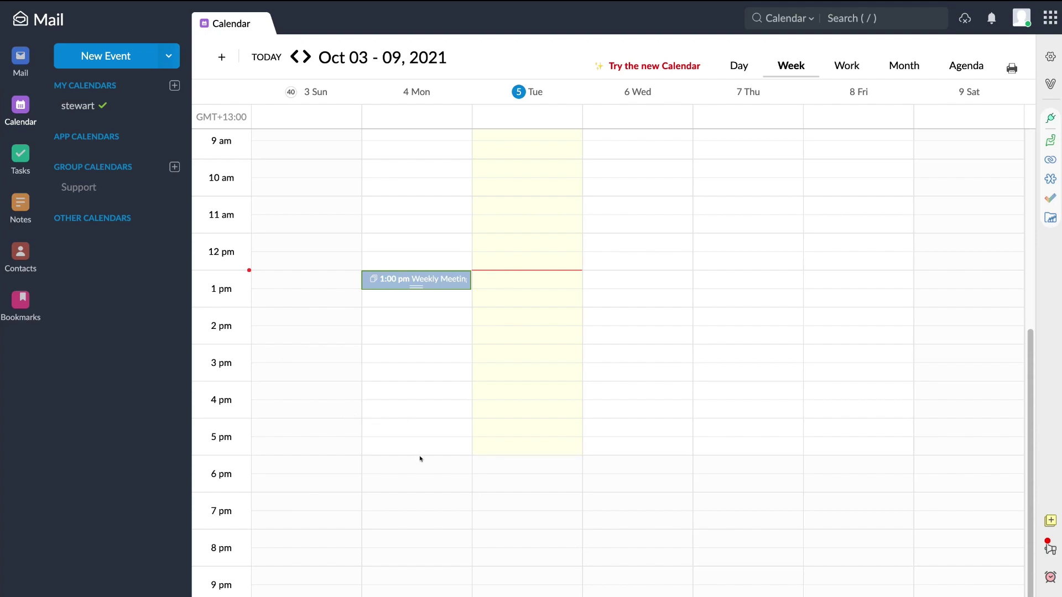
Step: Open the quick event form for the 6 pm slot on Monday the 4th
{"action": "left_click", "coordinate": [374, 465]}
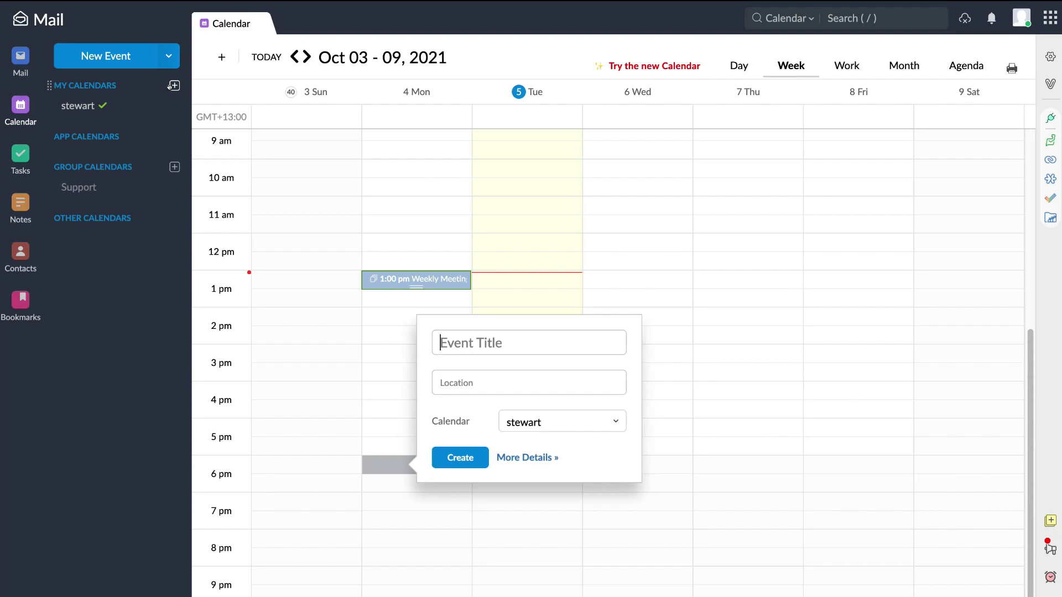
Step: Switch to Tasks, open the form for adding a task to view its fields, and cancel it
{"action": "left_click", "coordinate": [15, 148]}
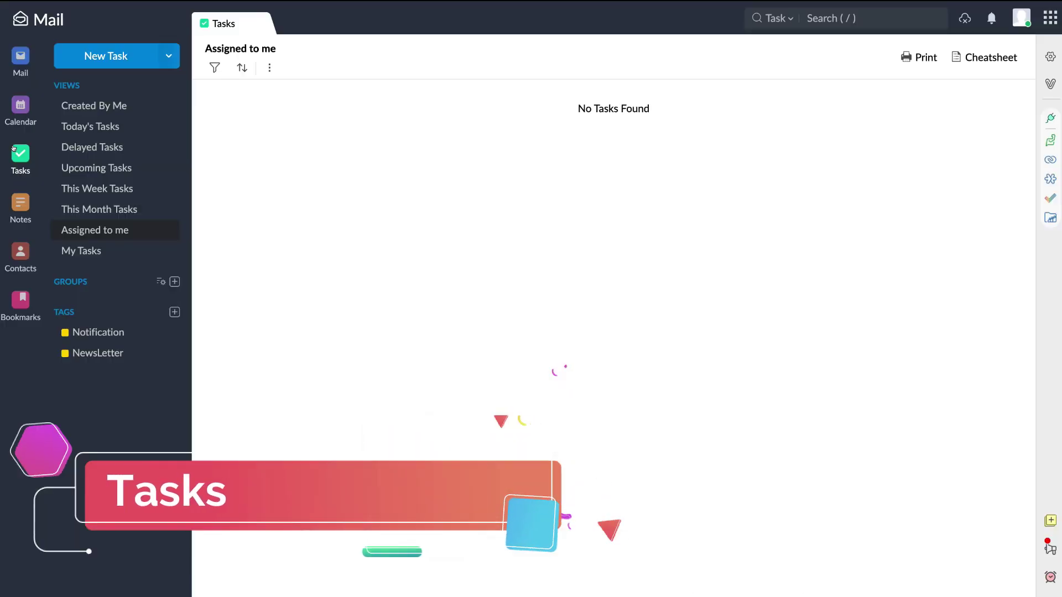
{"action": "left_click", "coordinate": [117, 56]}
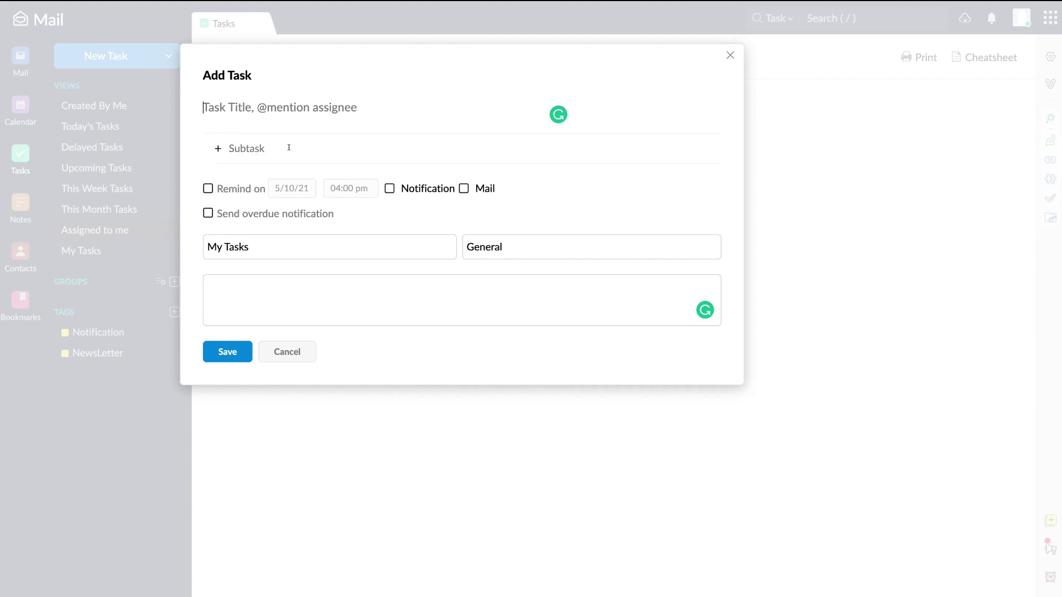
{"action": "left_click", "coordinate": [289, 117]}
{"action": "left_click", "coordinate": [286, 353]}
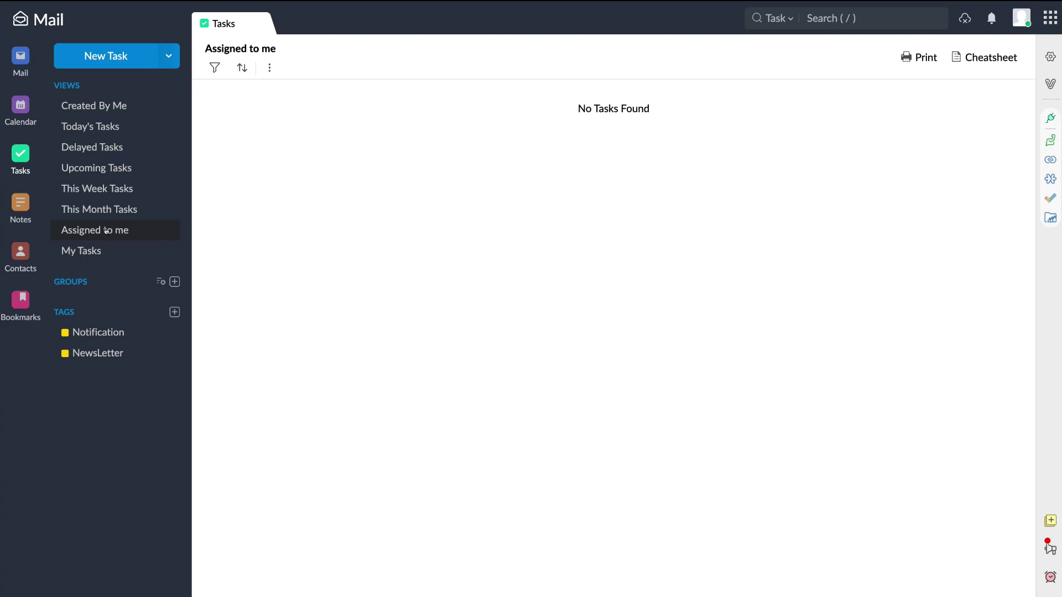
Step: Switch to Notes, open a blank note to view its editor, and dismiss it without adding it
{"action": "left_click", "coordinate": [13, 203]}
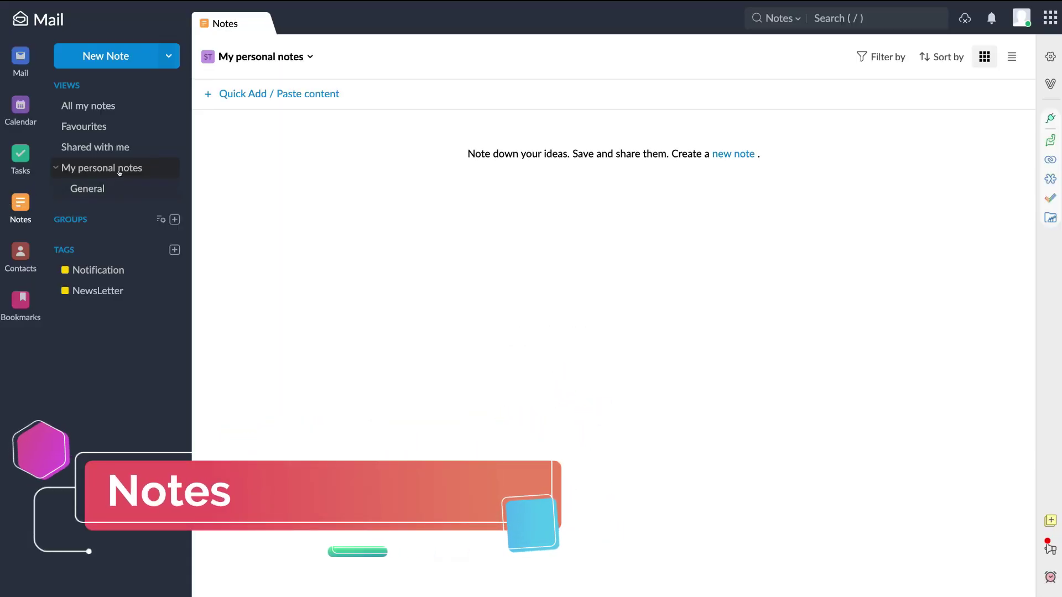
{"action": "left_click", "coordinate": [110, 58]}
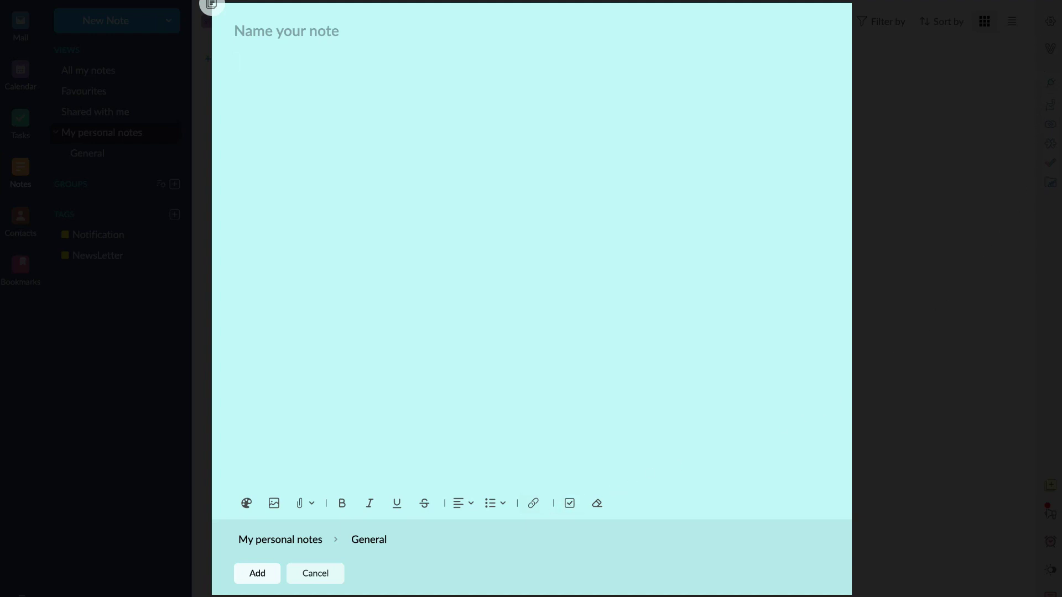
{"action": "key", "text": "Escape"}
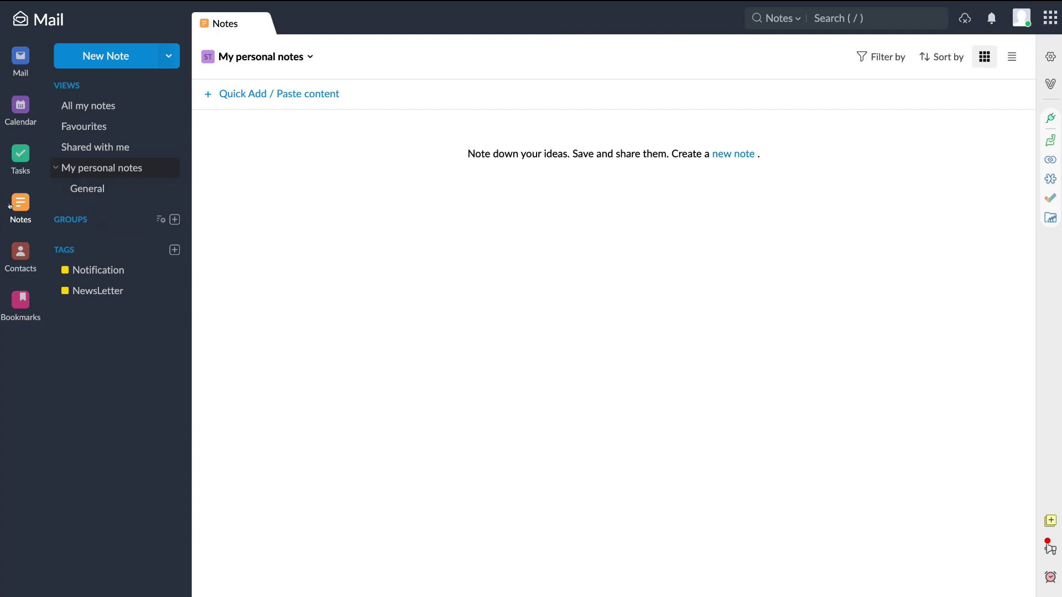
Step: View the personal contacts, and in Bookmarks open the form for adding a bookmark and close it without adding one
{"action": "left_click", "coordinate": [19, 243]}
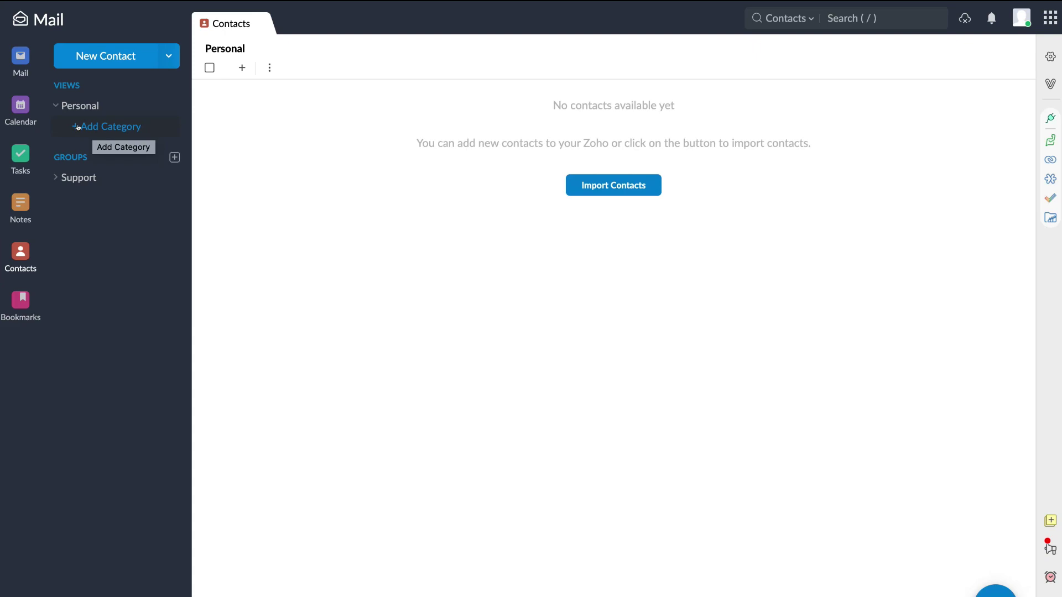
{"action": "left_click", "coordinate": [17, 298]}
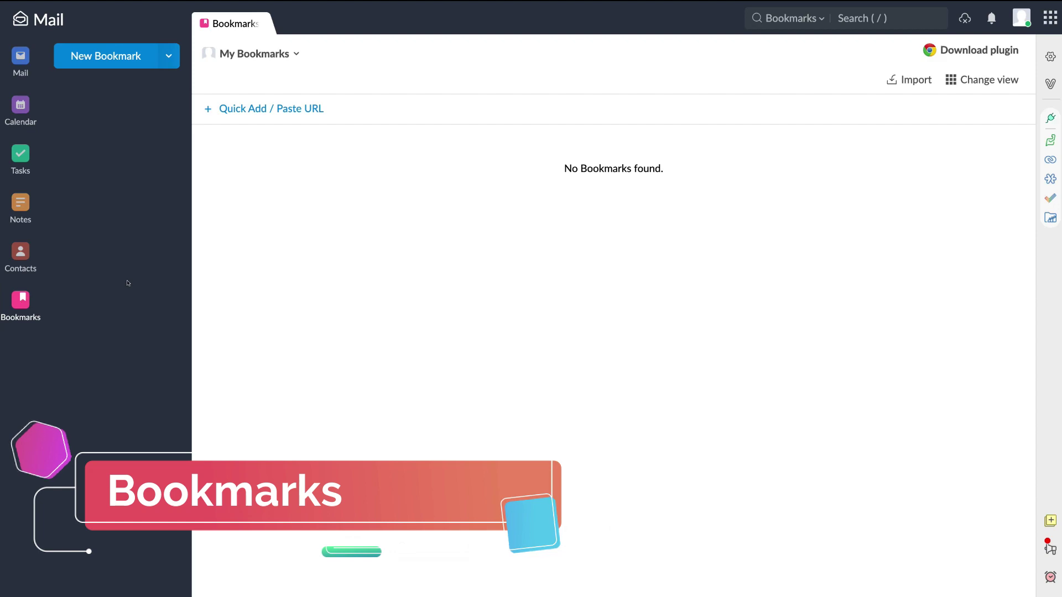
{"action": "left_click", "coordinate": [98, 57]}
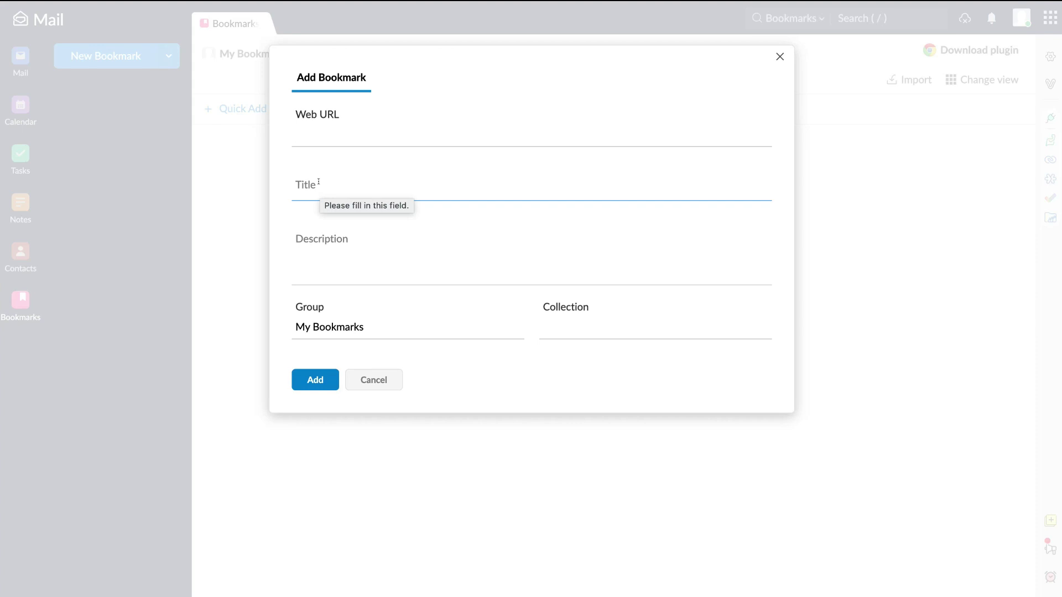
{"action": "key", "text": "shift+Tab"}
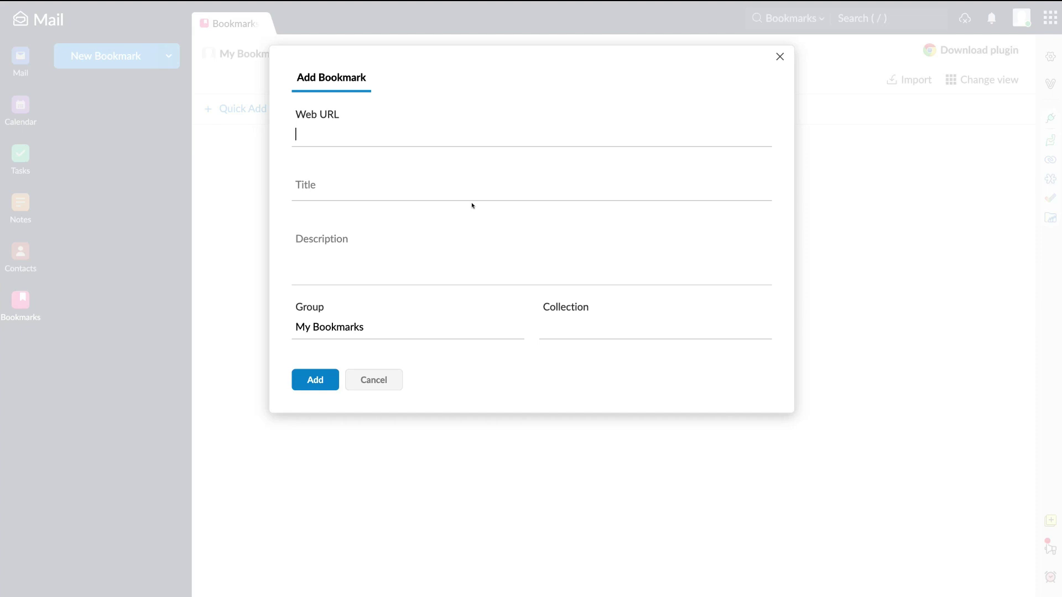
{"action": "left_click", "coordinate": [779, 57]}
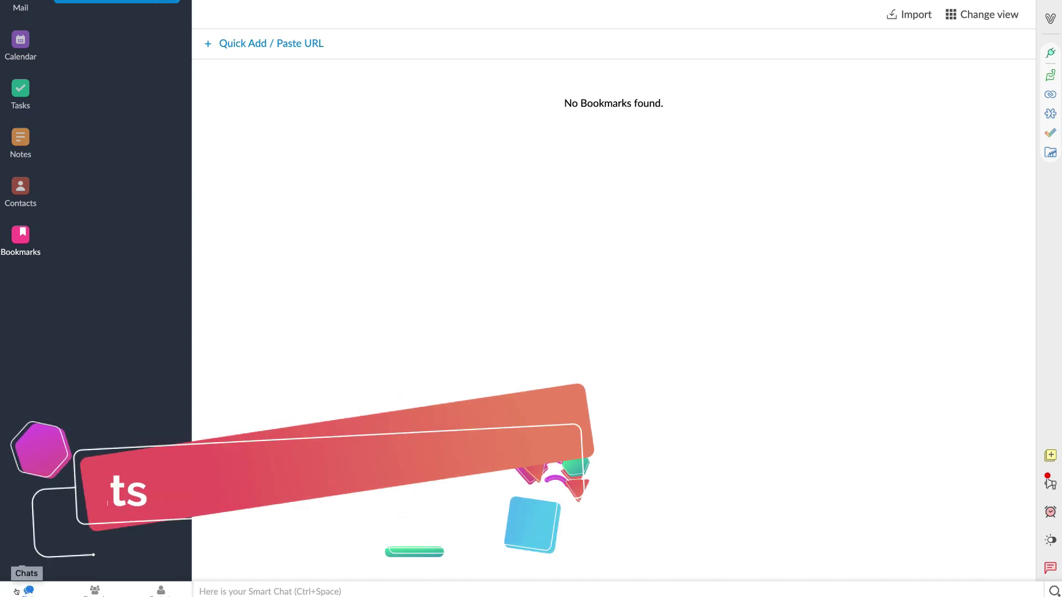
Step: View the chat panel's conversations and channels, and open a chat window with the suggested contact
{"action": "left_click", "coordinate": [27, 590]}
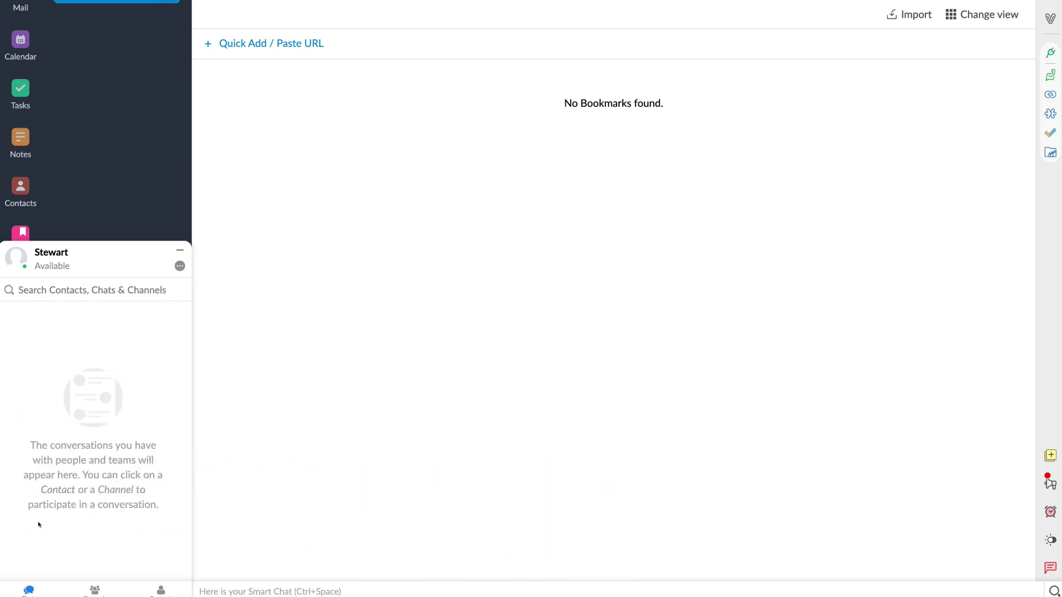
{"action": "left_click", "coordinate": [81, 588]}
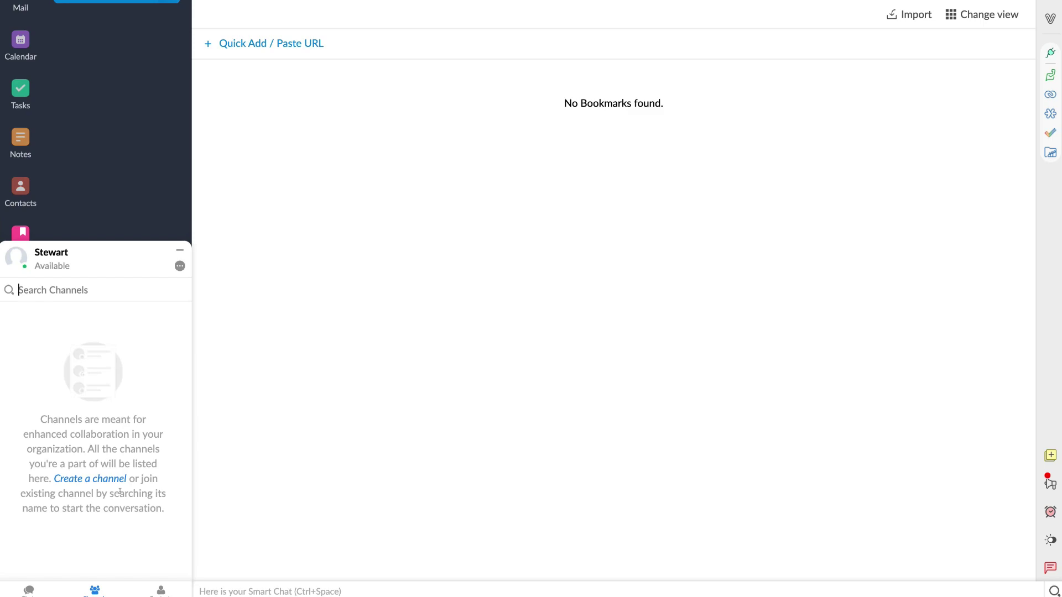
{"action": "left_click", "coordinate": [147, 592]}
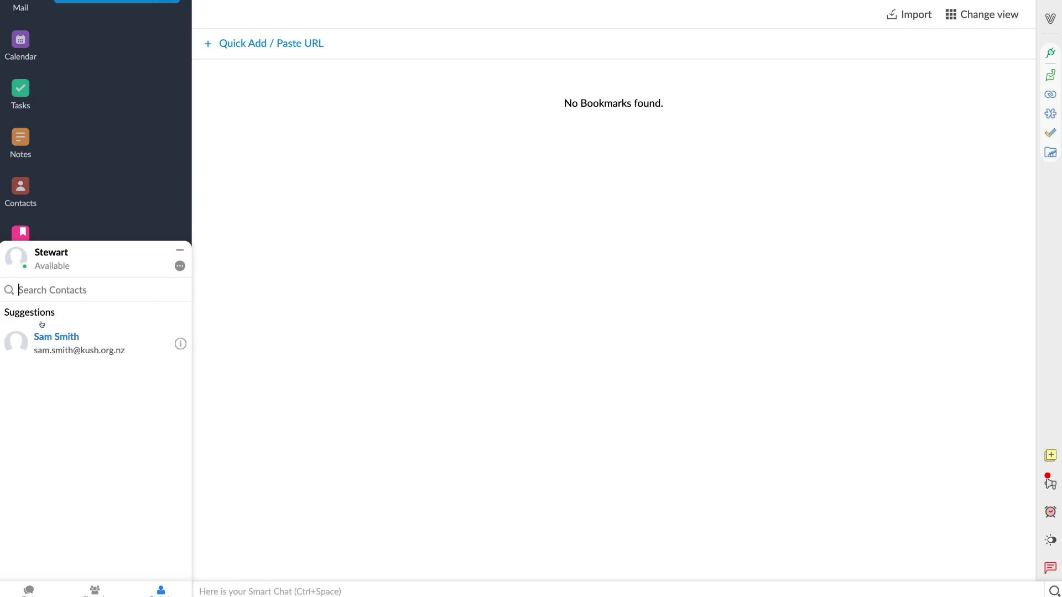
{"action": "left_click", "coordinate": [65, 349]}
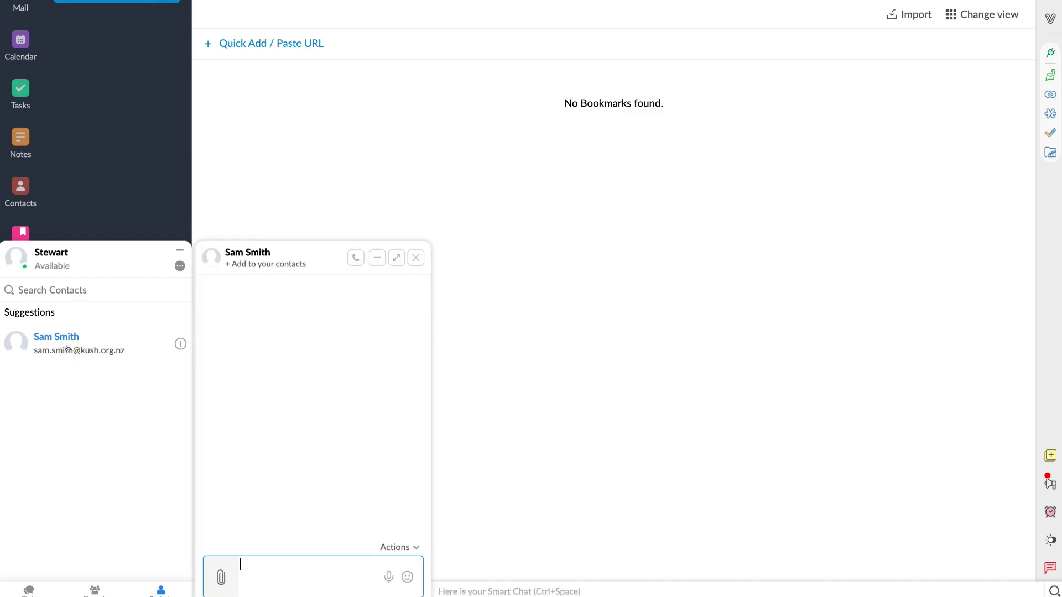